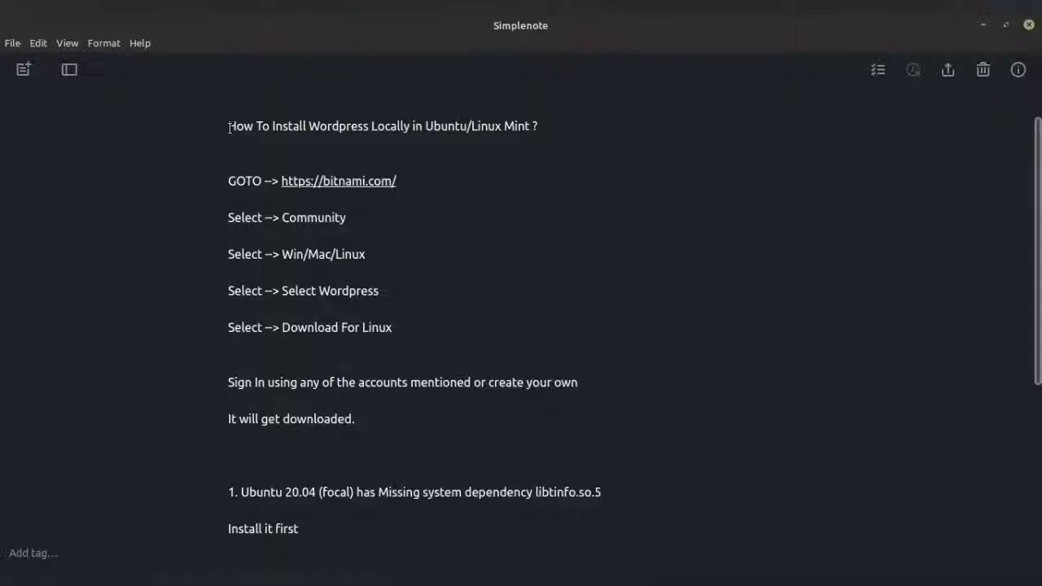
Review the note's title and 'GOTO bitnami.com' line, then bring up the bitnami.com homepage.
left_click_drag(230, 127, 551, 123)
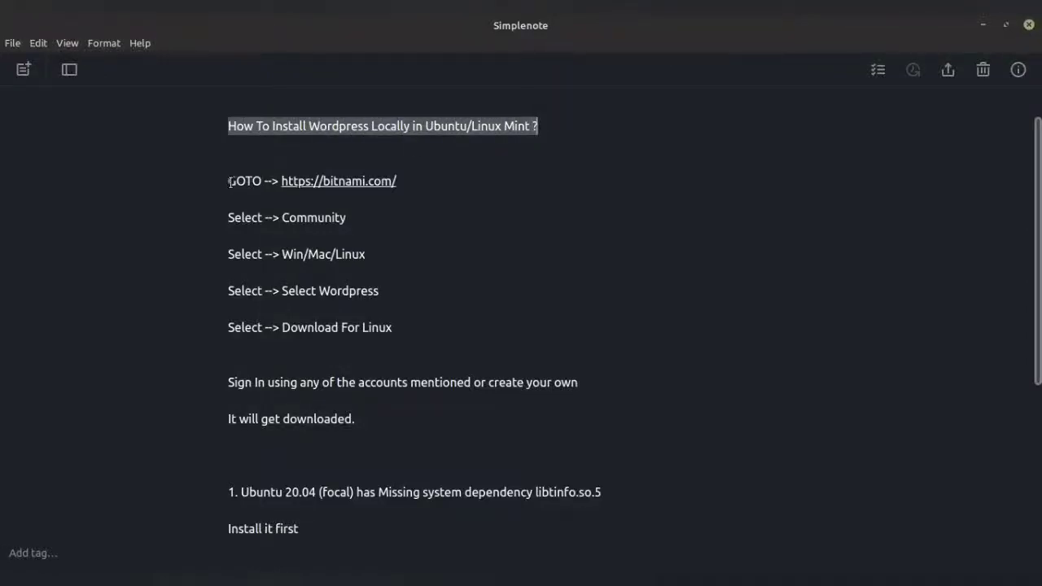
left_click_drag(230, 182, 428, 182)
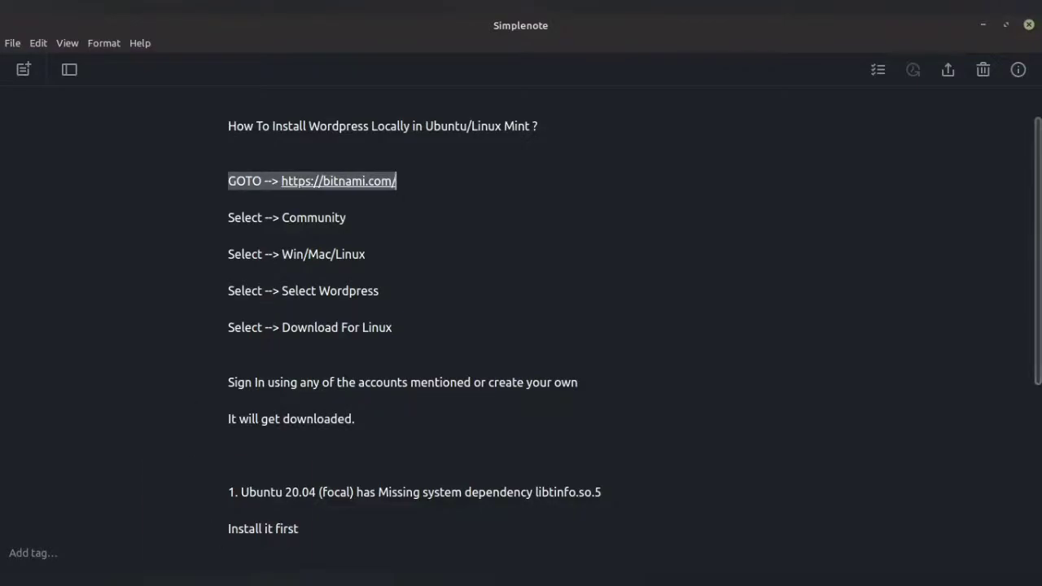
left_click(224, 576)
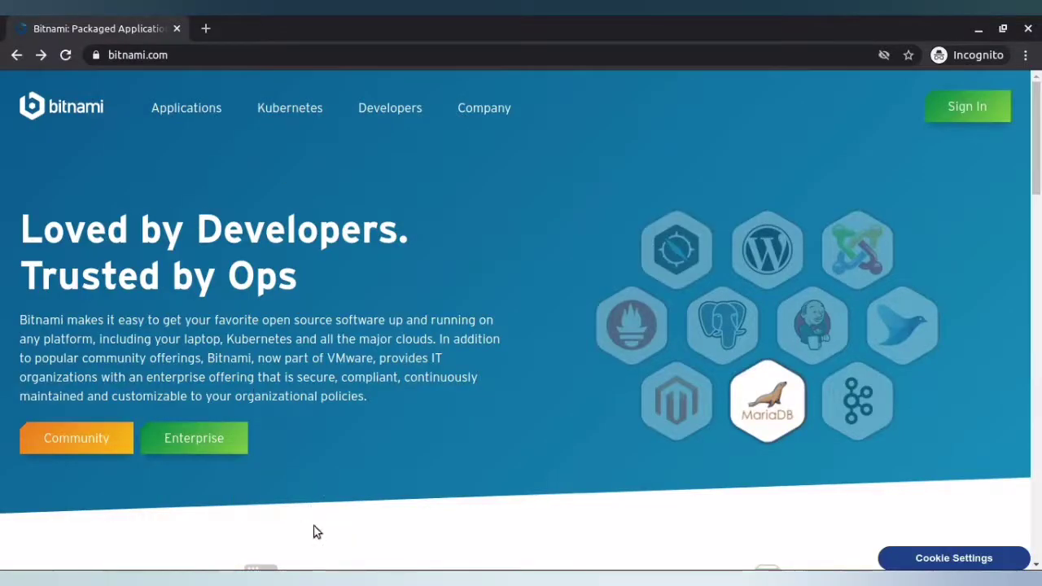
Check the 'Select --> Community' step in the note and open Bitnami's Community catalog.
left_click(327, 576)
left_click_drag(230, 218, 367, 226)
left_click(224, 577)
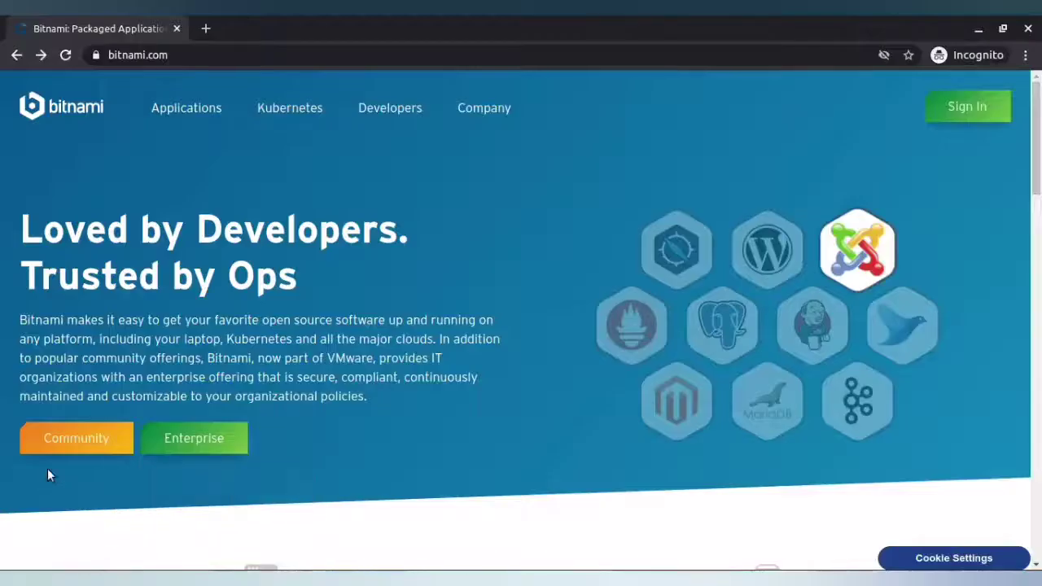
left_click(67, 441)
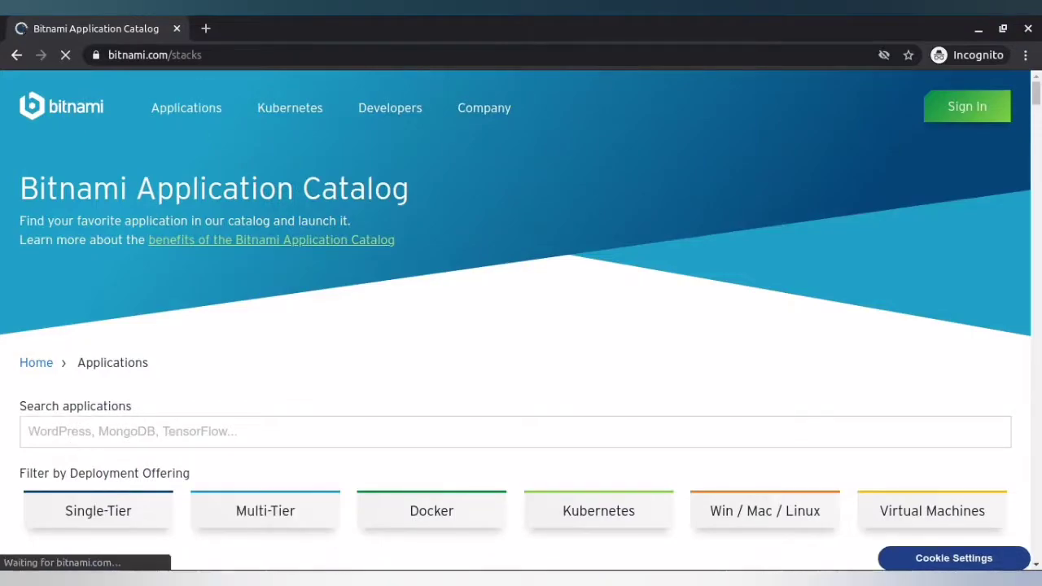
Check the 'Select --> Win/Mac/Linux' step and filter the catalog to Win/Mac/Linux installers.
left_click(252, 577)
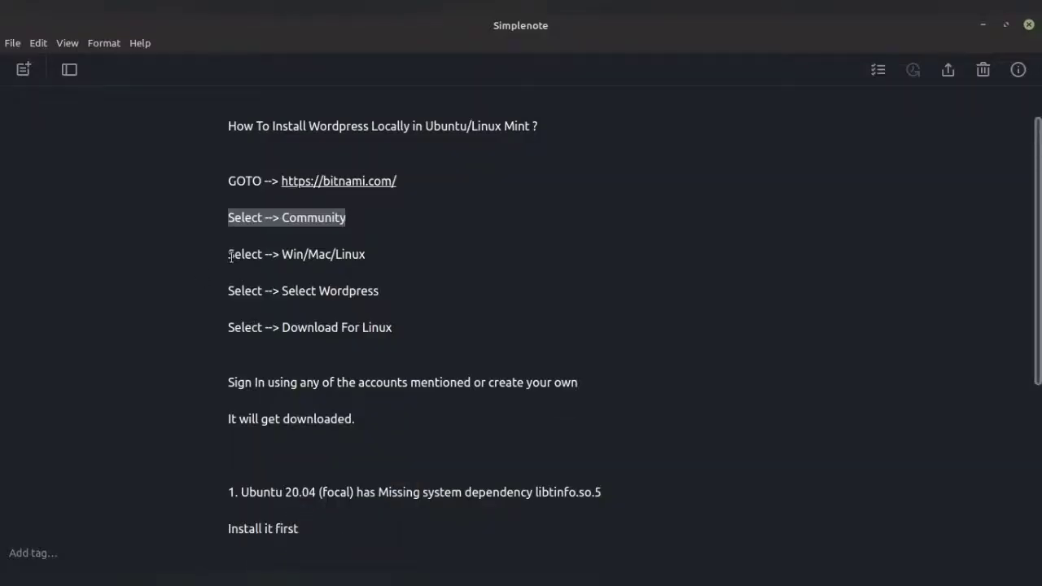
left_click_drag(229, 257, 396, 258)
left_click(226, 577)
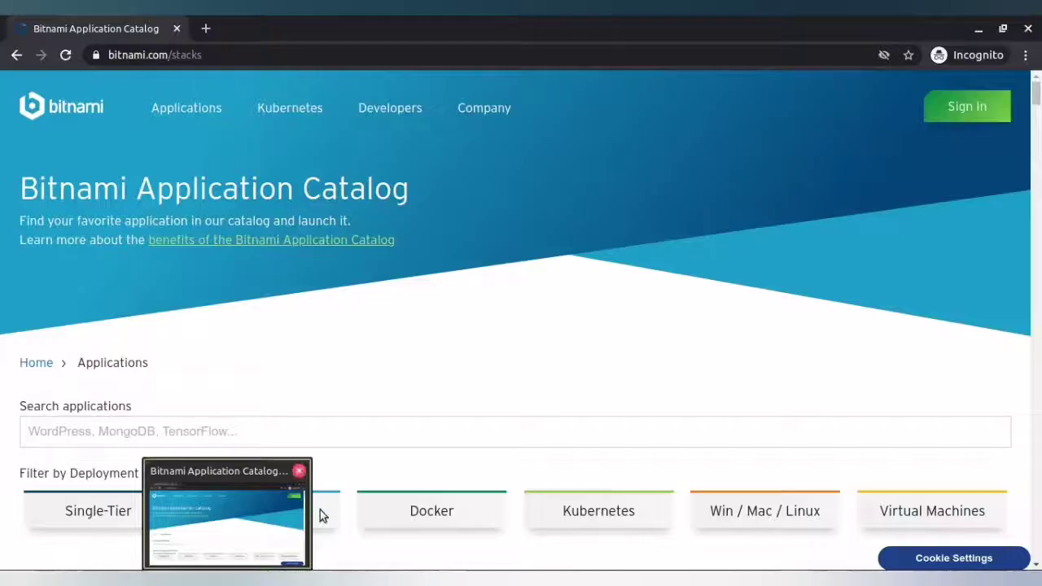
scroll(768, 382, "down", 2)
left_click(764, 391)
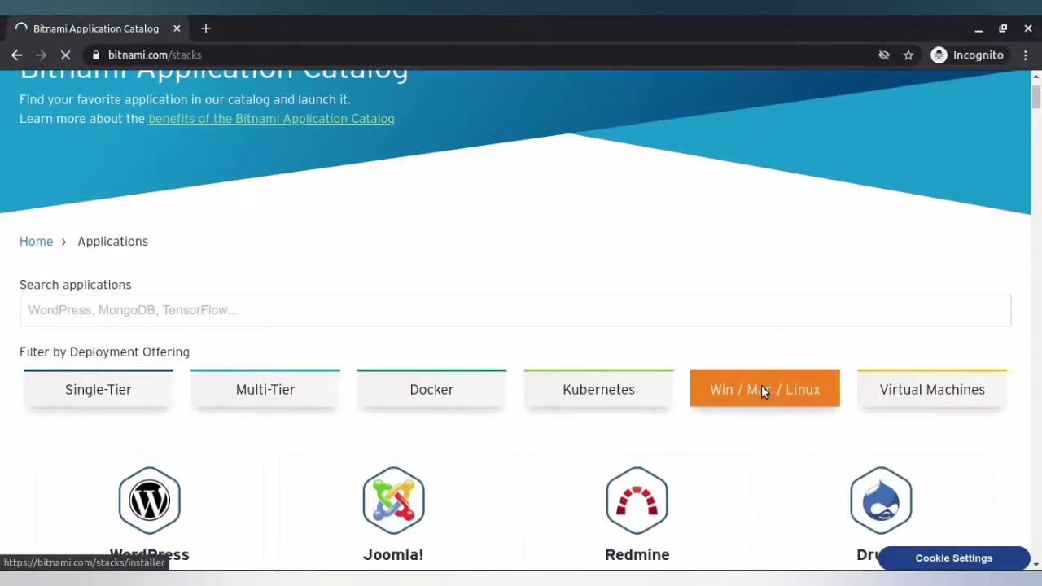
scroll(316, 456, "down", 3)
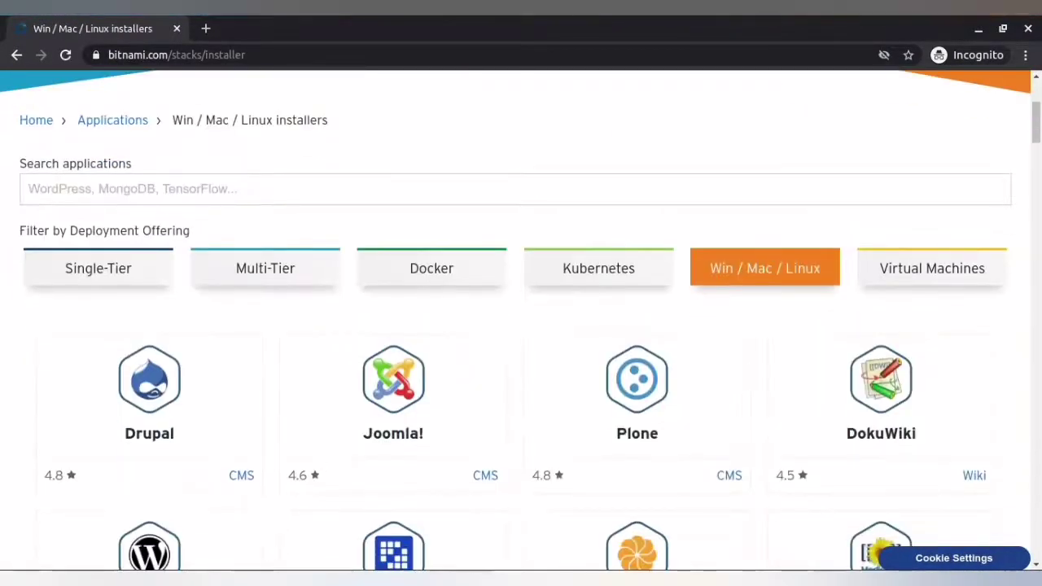
Check the 'Select Wordpress' step and scroll the installers list to find WordPress.
left_click(346, 577)
left_click_drag(227, 295, 380, 293)
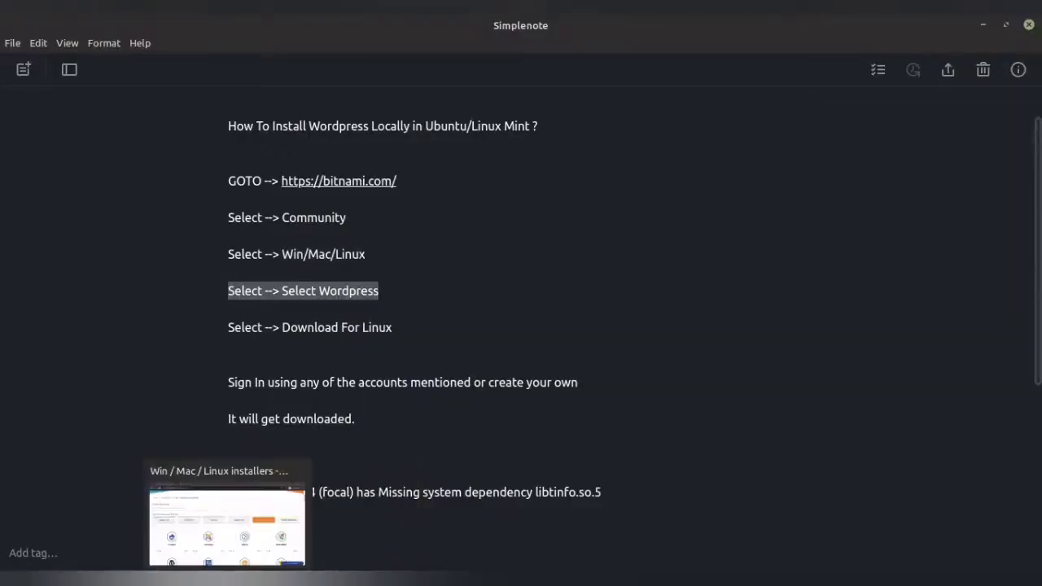
left_click(228, 570)
scroll(181, 454, "down", 2)
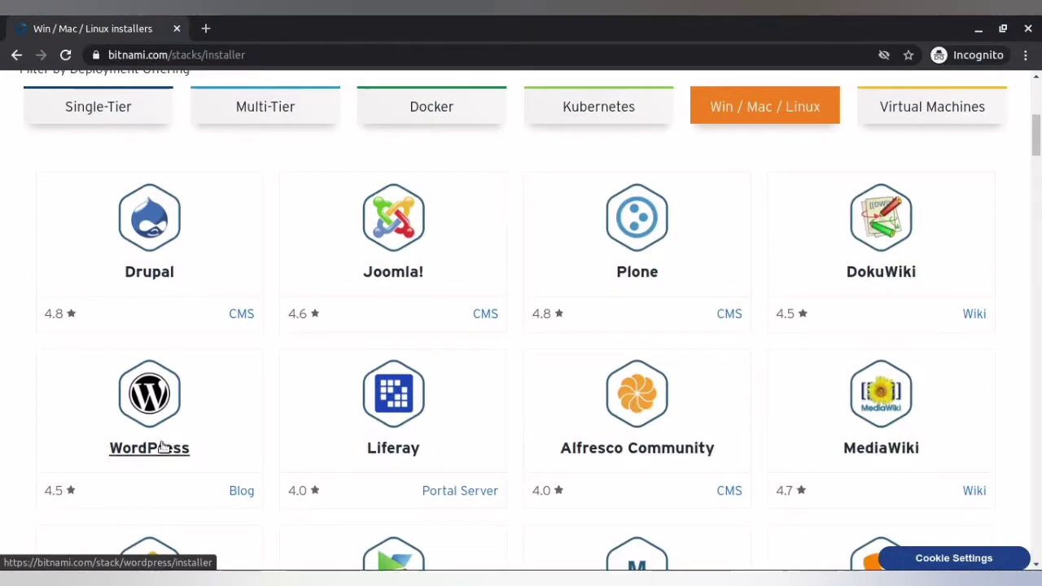
Open the WordPress page and start the WordPress 5.7.1-0 Linux 64-bit installer download.
left_click(160, 452)
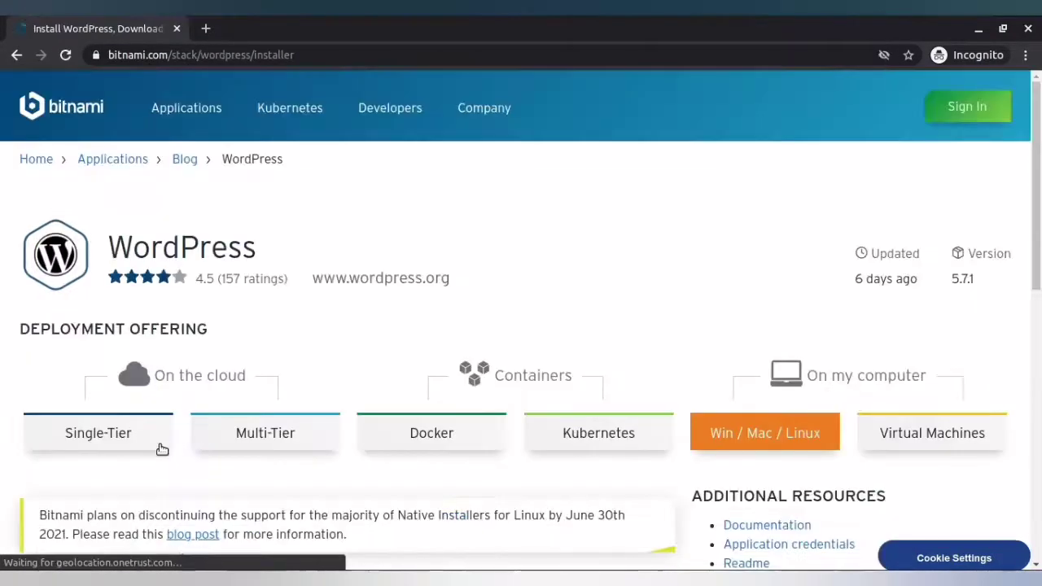
left_click(332, 574)
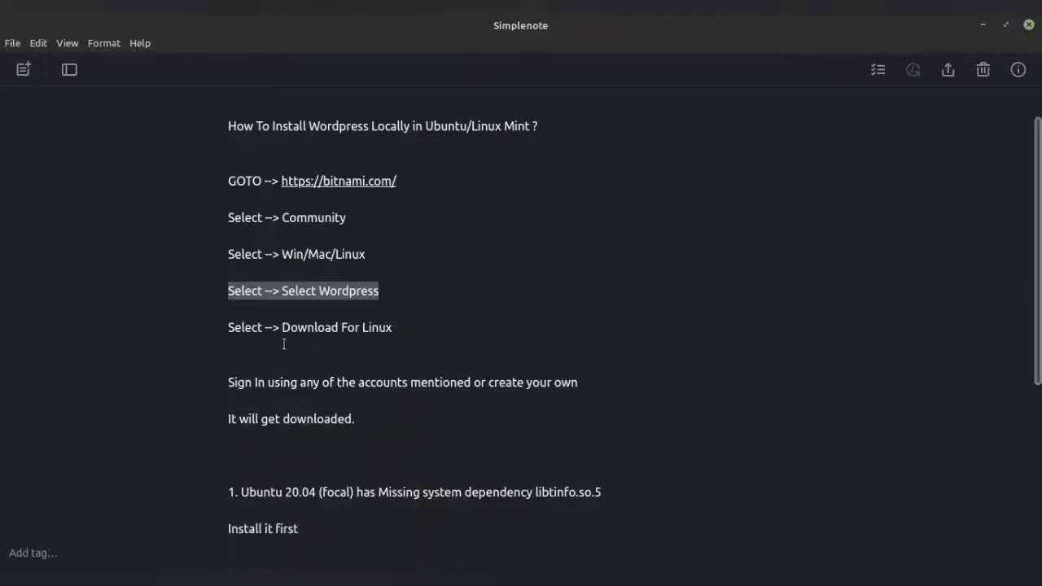
left_click_drag(229, 327, 405, 329)
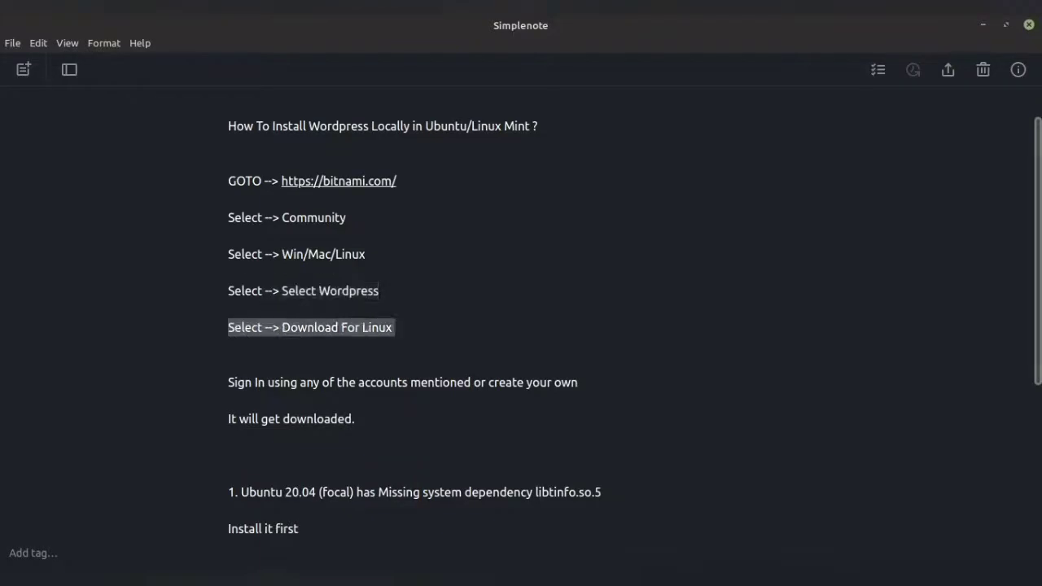
left_click(332, 574)
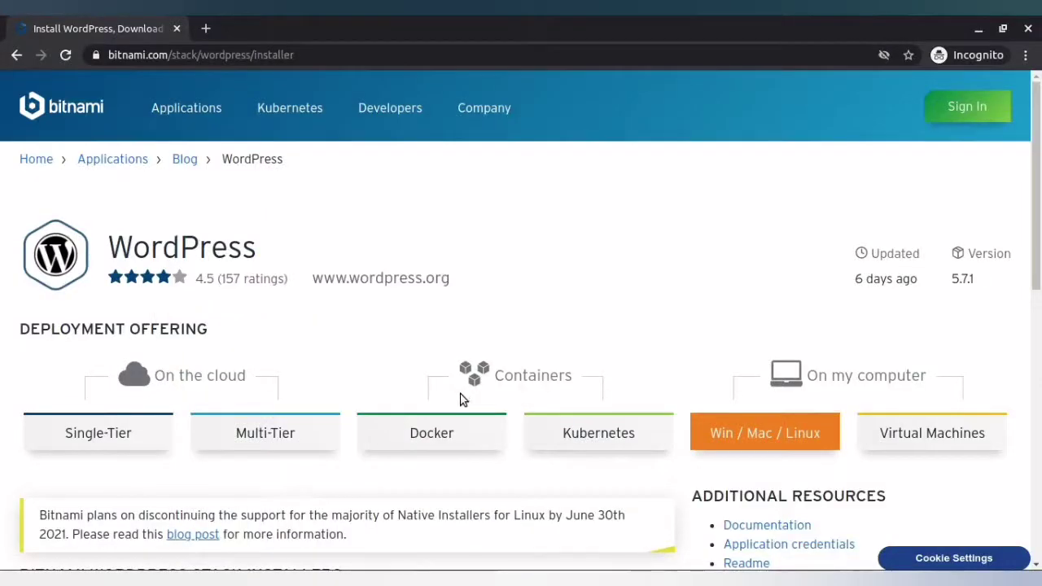
scroll(460, 399, "down", 3)
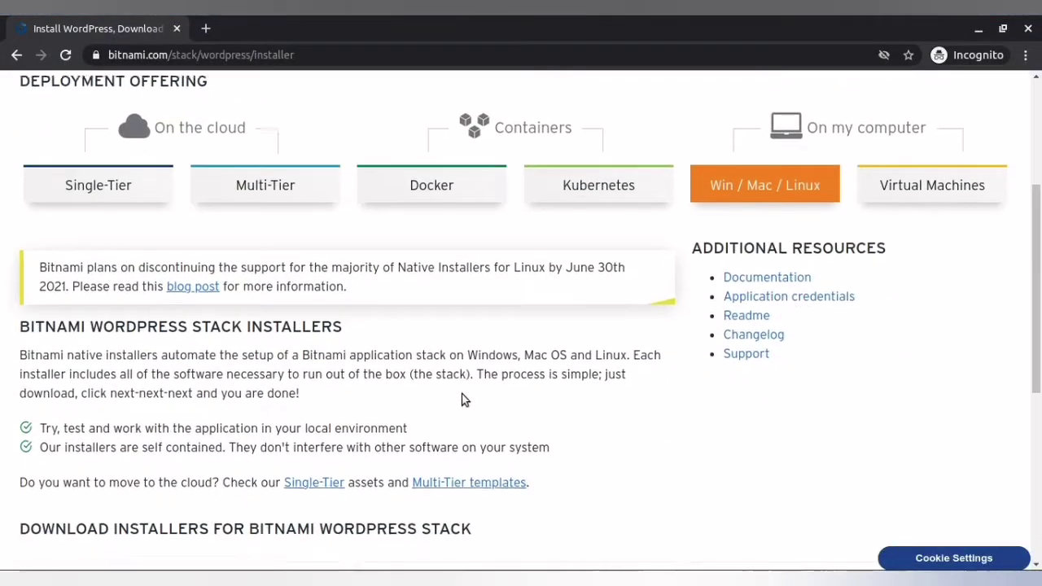
scroll(641, 295, "down", 3)
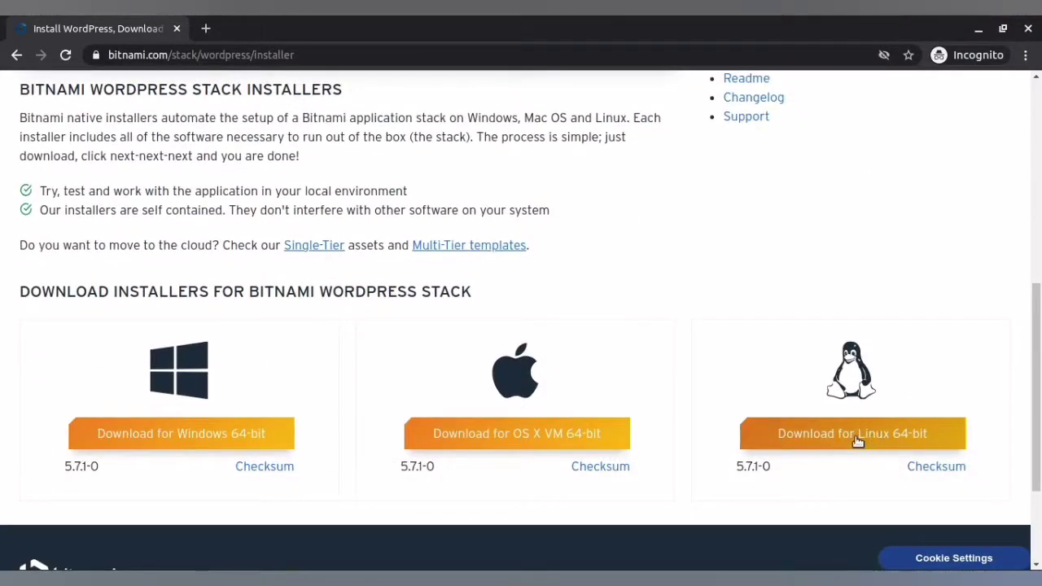
left_click(857, 438)
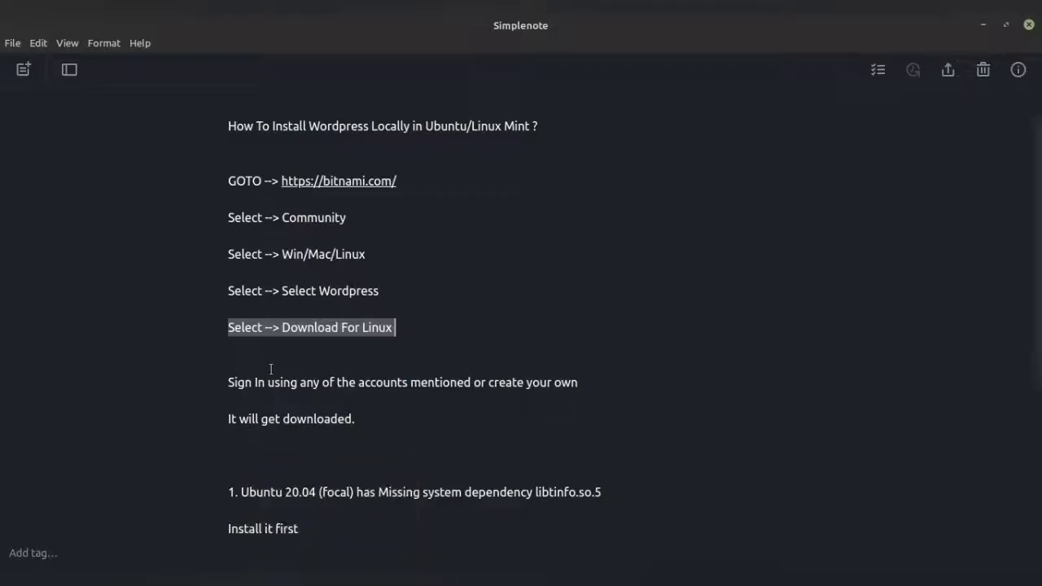
Add the remark 'Mine already downloaded' below 'It will get downloaded.', followed by blank lines.
left_click_drag(228, 382, 583, 417)
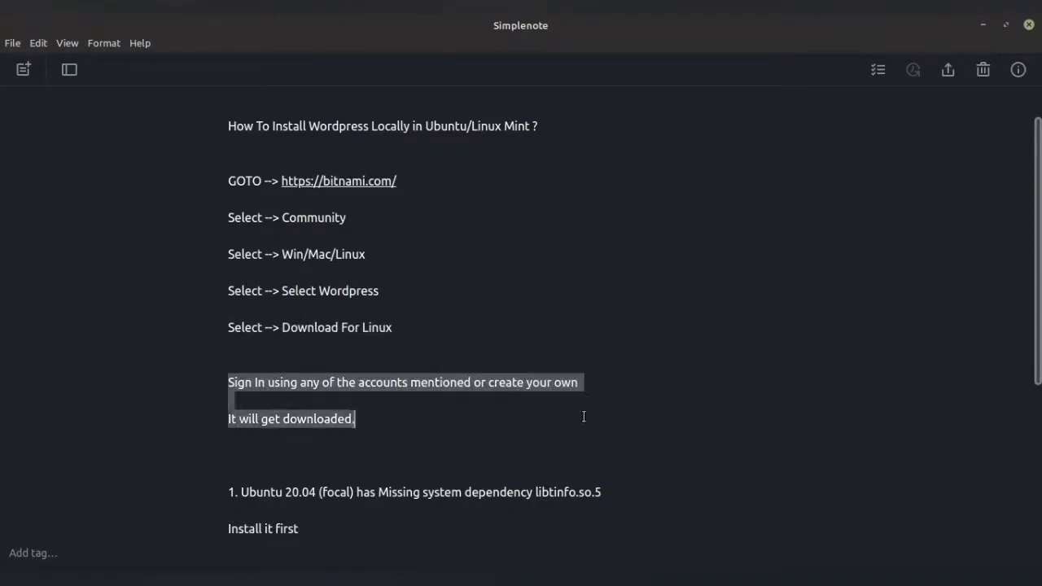
left_click(294, 449)
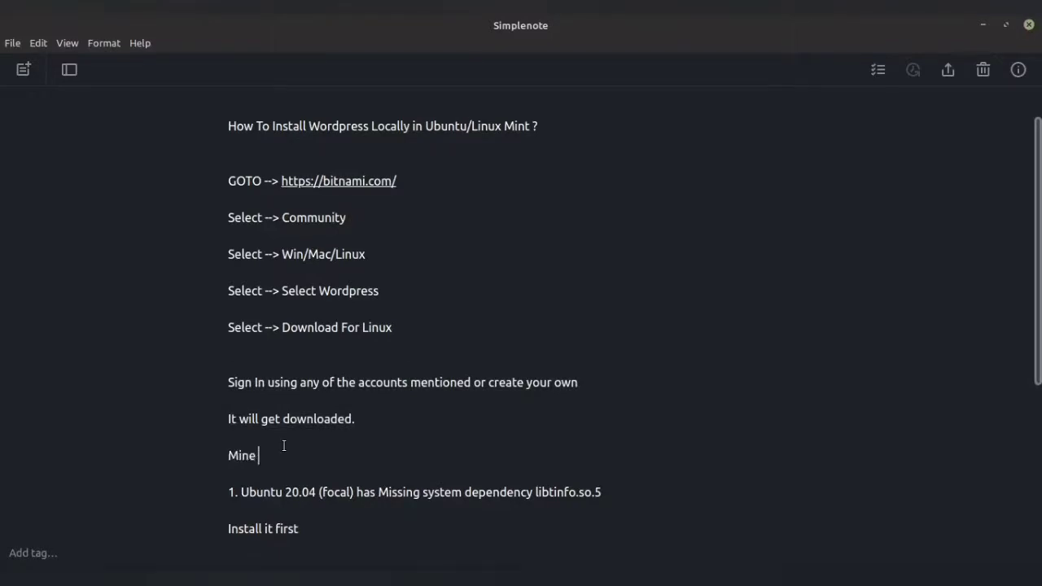
type("Mine alreads")
key("BackSpace")
key("BackSpace")
key("BackSpace")
type("dy downloaded")
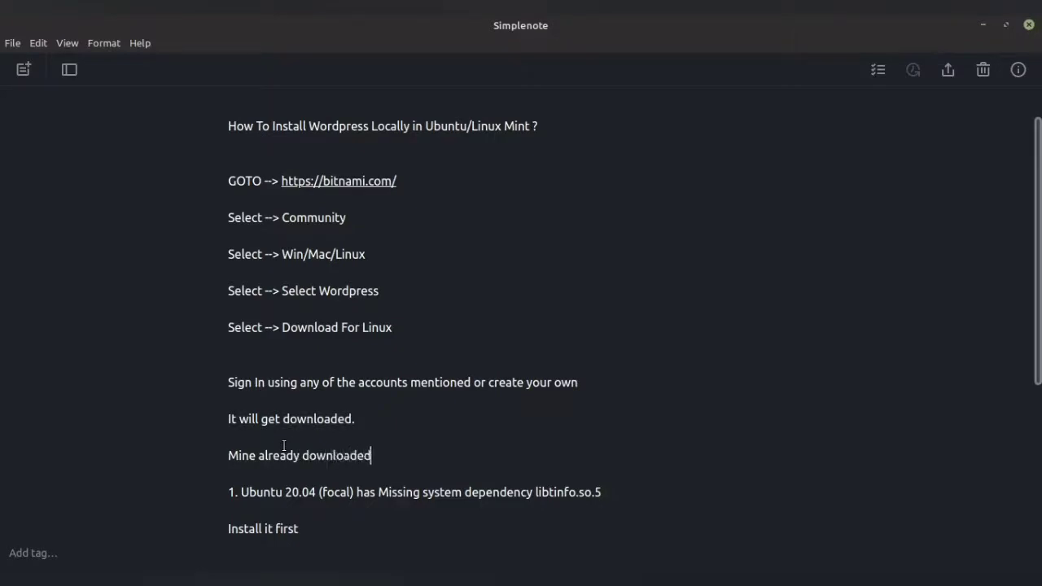
key("Return")
key("Return")
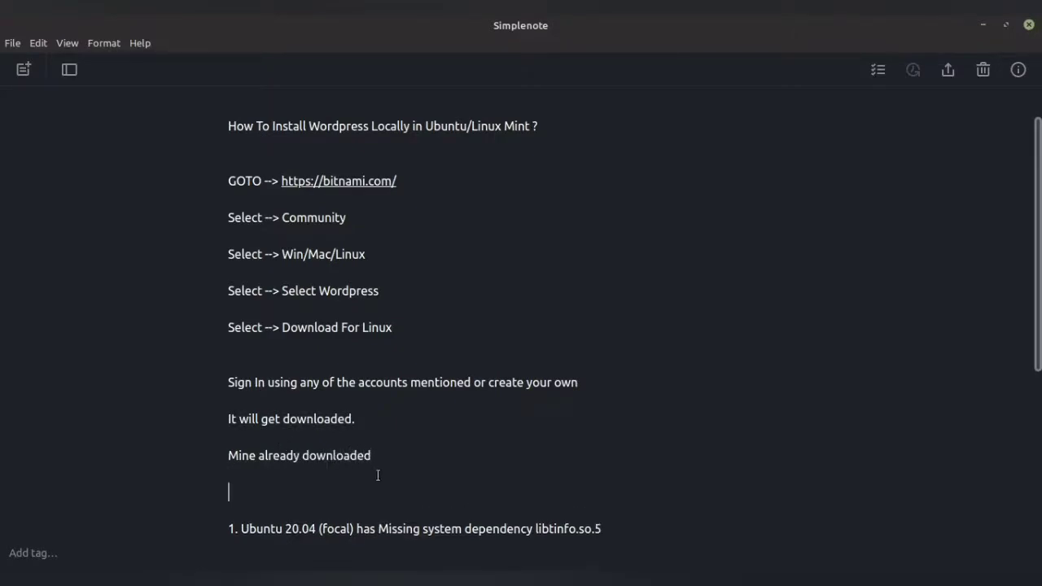
scroll(372, 477, "down", 2)
mouse_move(227, 576)
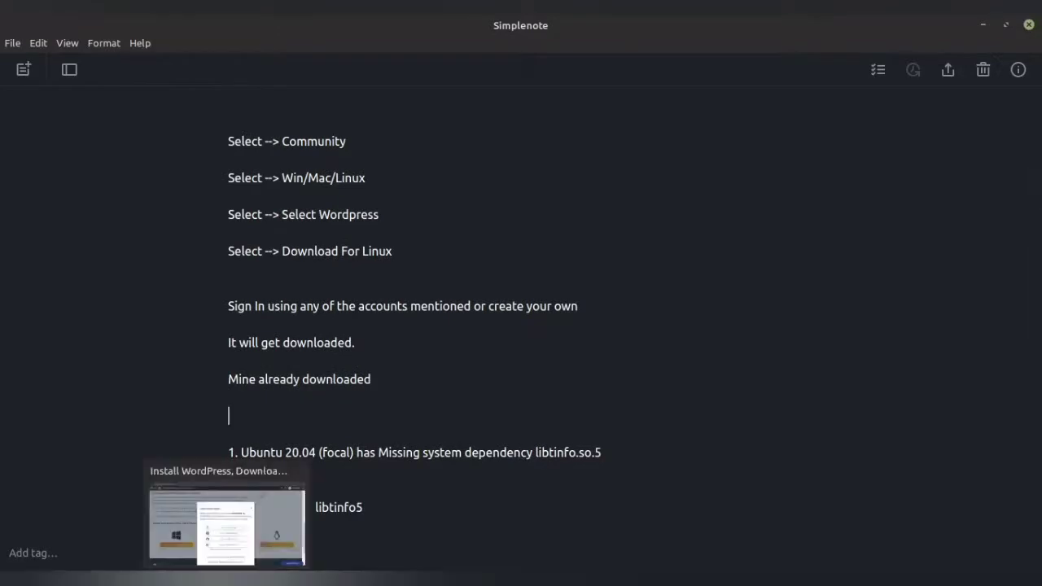
left_click(93, 521)
left_click(183, 143)
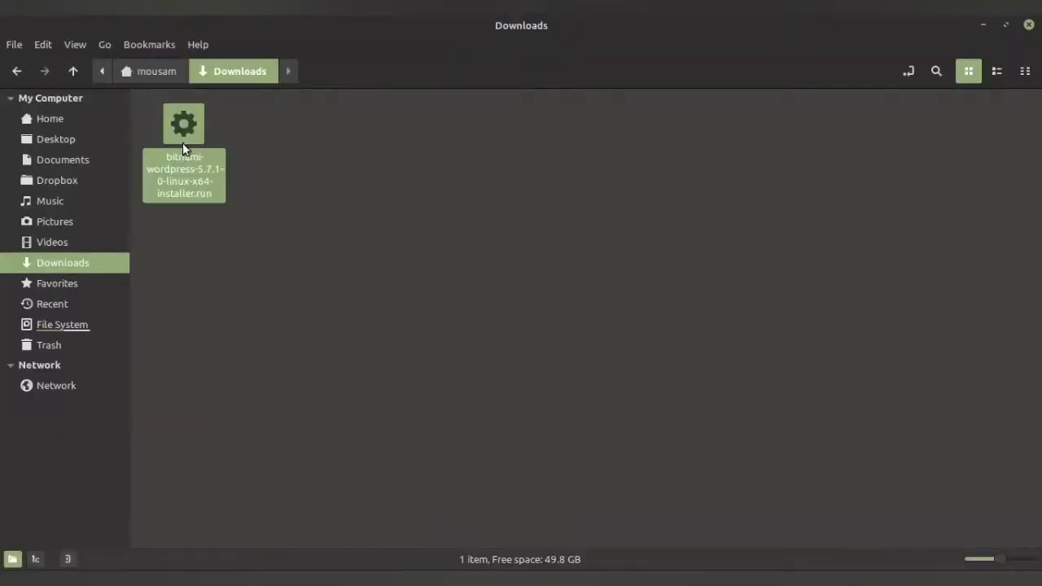
left_click(457, 398)
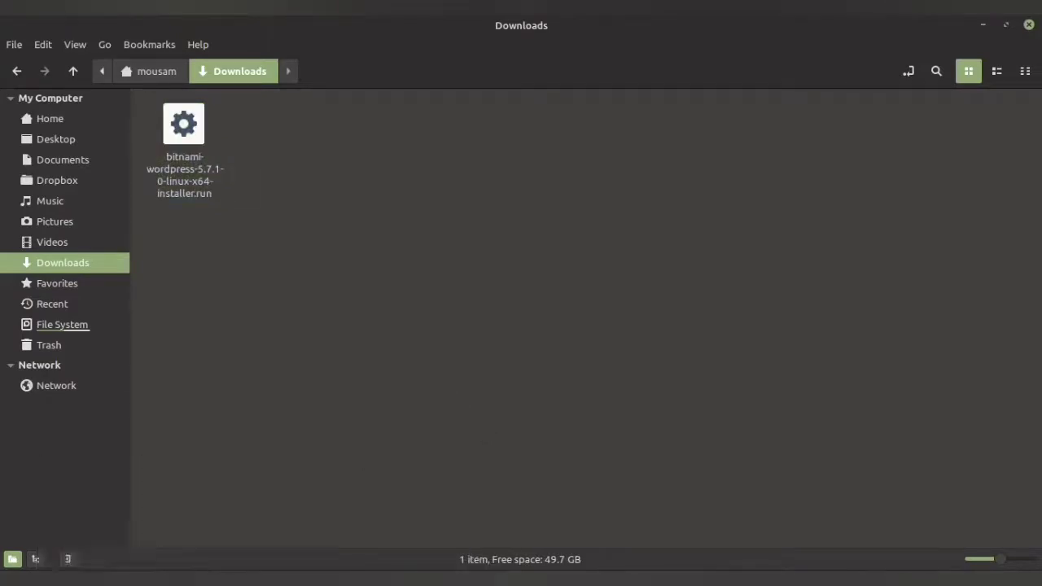
key("alt+Tab")
scroll(309, 374, "down", 1)
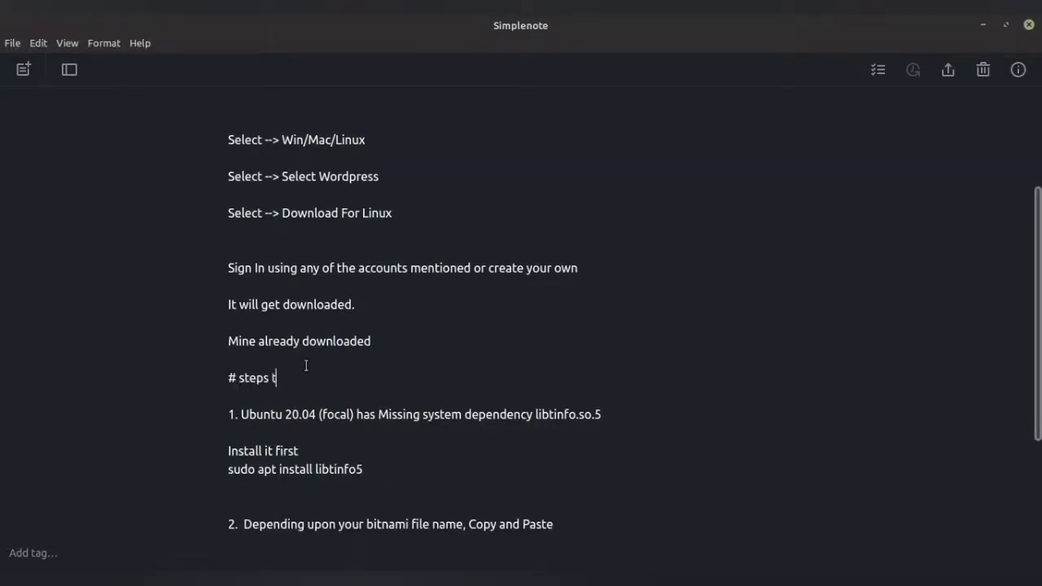
Finish the heading so it reads '3 steps to install it in ubuntu'.
type("tall it in ubuntu")
left_click_drag(234, 382, 229, 381)
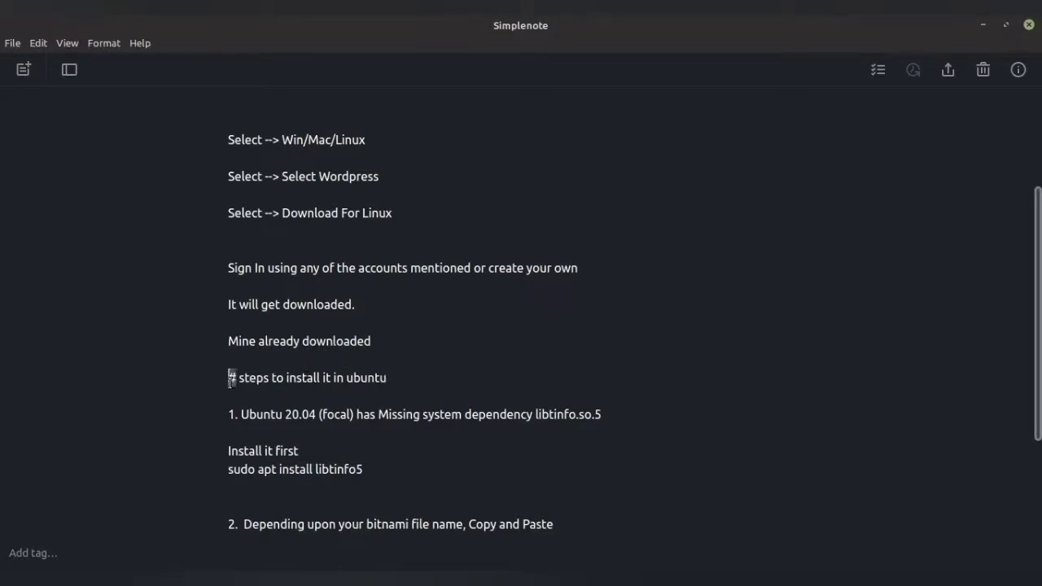
type("3")
Copy the 'sudo apt install libtinfo5' command from the note.
scroll(347, 389, "down", 2)
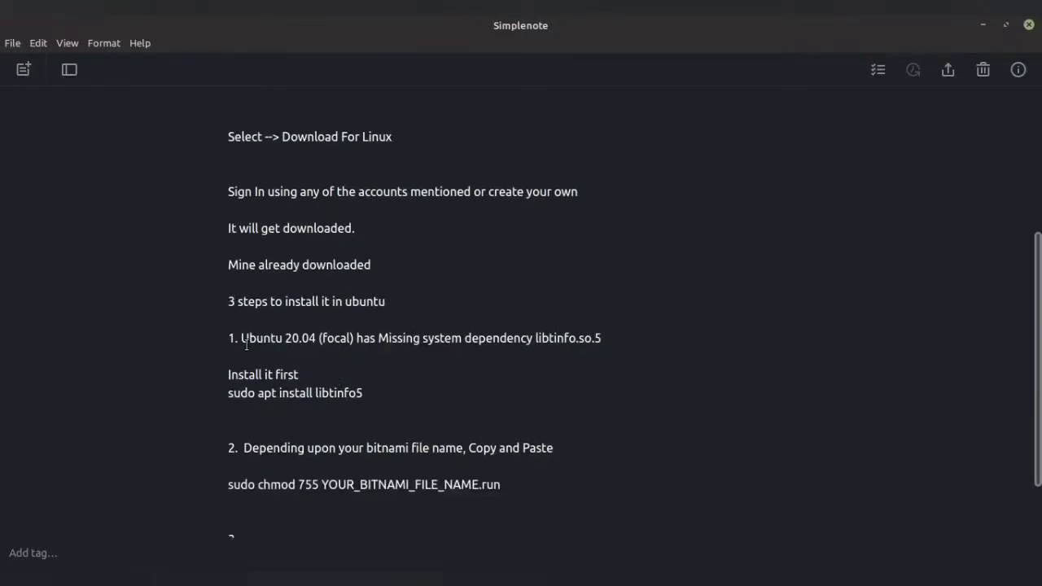
left_click_drag(230, 335, 612, 331)
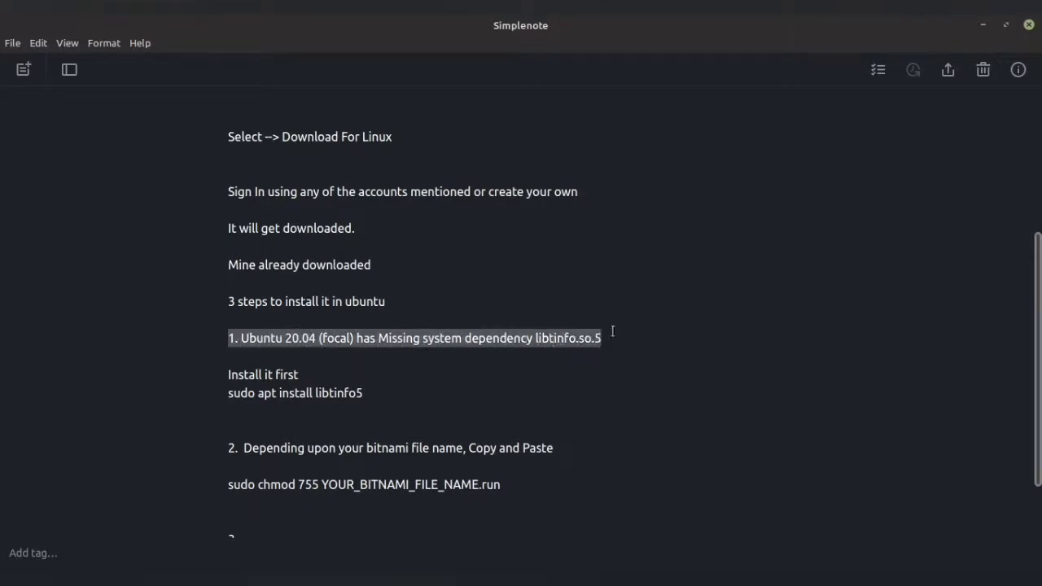
left_click_drag(230, 376, 307, 371)
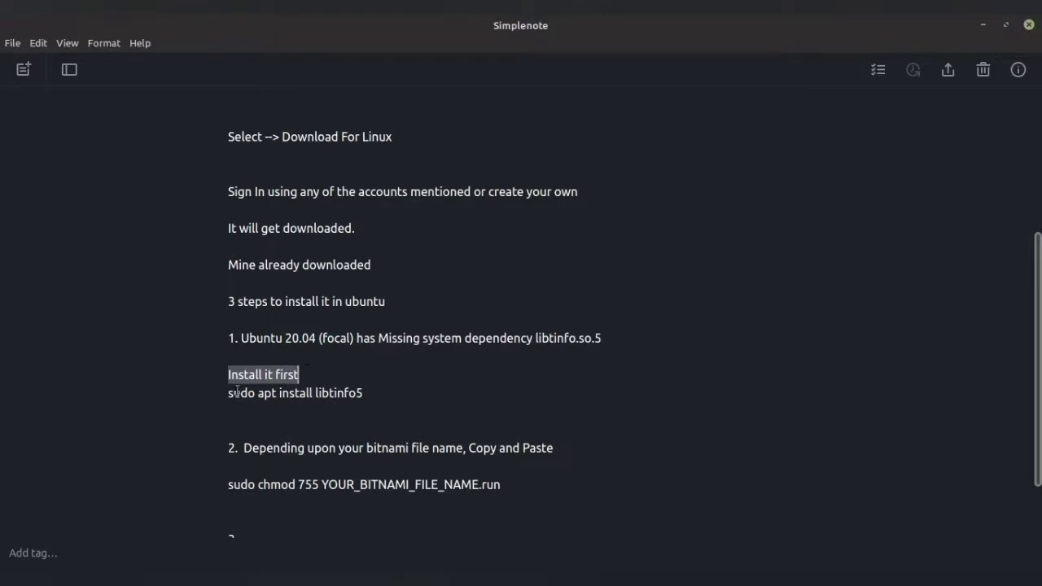
left_click_drag(236, 391, 391, 393)
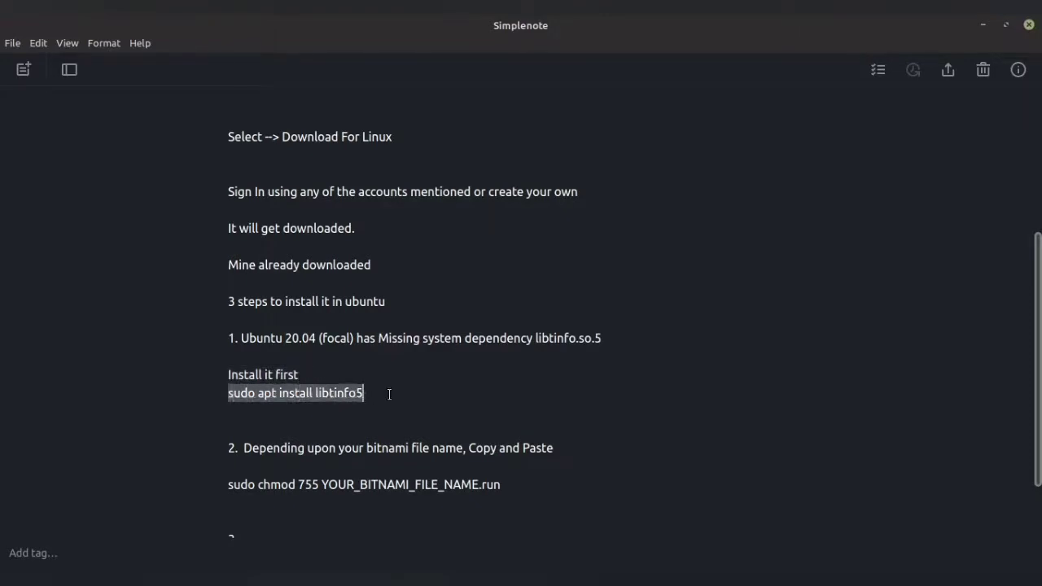
right_click(283, 396)
left_click(332, 497)
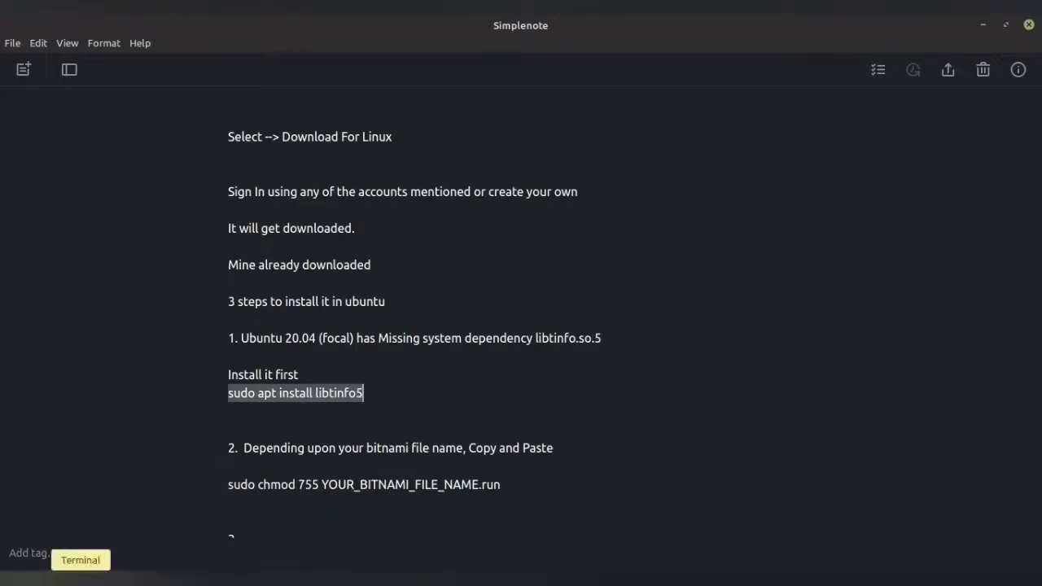
Open a terminal in the Downloads folder from the Nemo file manager.
mouse_move(95, 575)
left_click(93, 509)
right_click(306, 256)
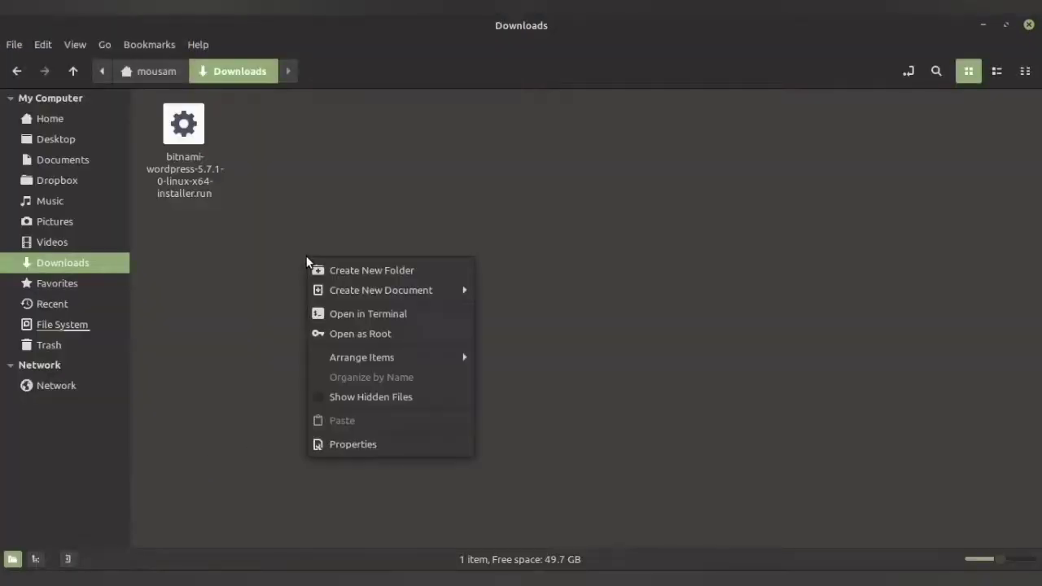
left_click(381, 314)
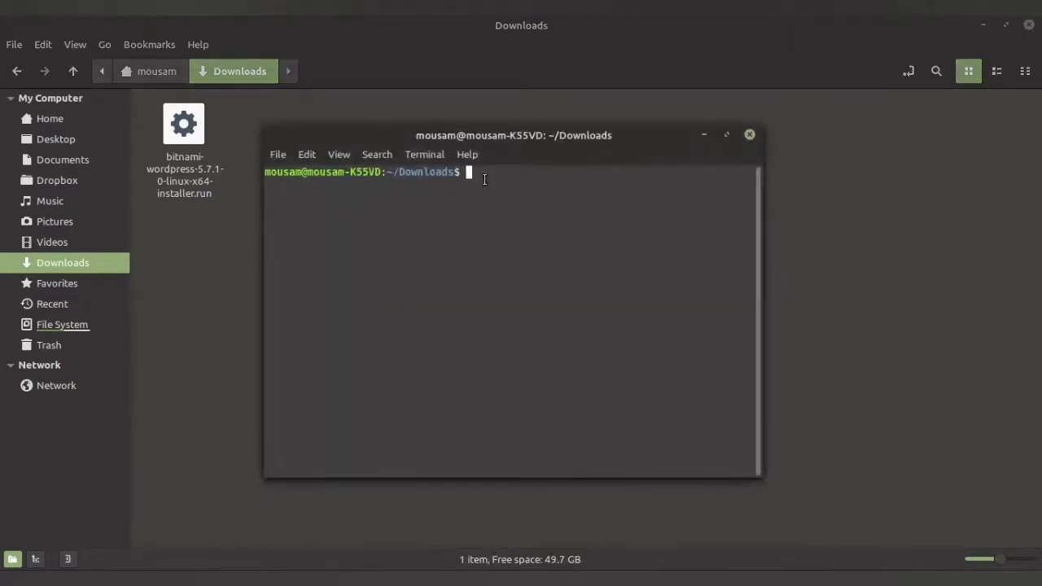
Run the pasted libtinfo5 install command, enter the sudo password, and return to the note.
right_click(485, 173)
left_click(533, 264)
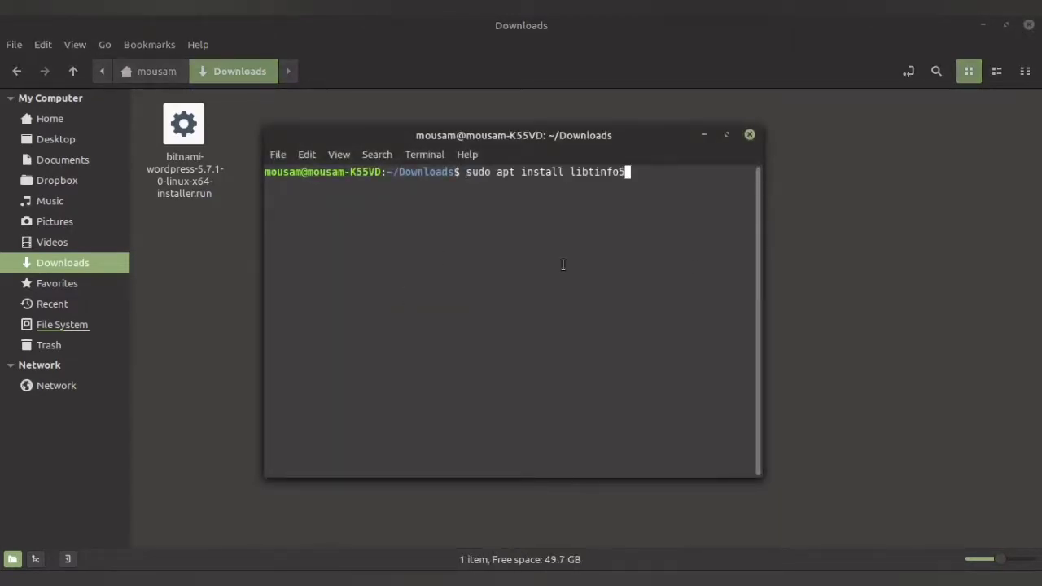
key("Return")
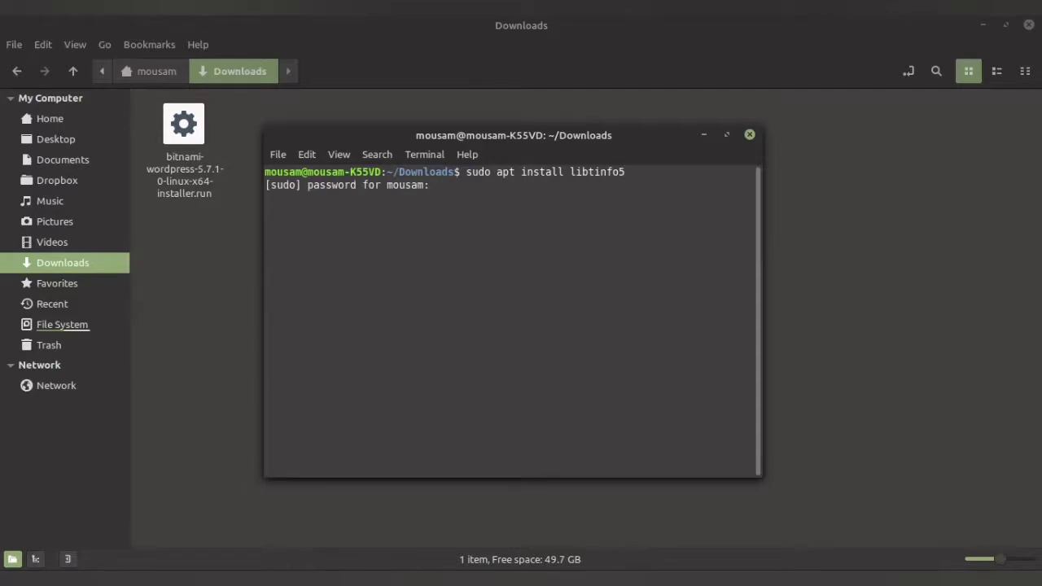
type("*******")
key("Return")
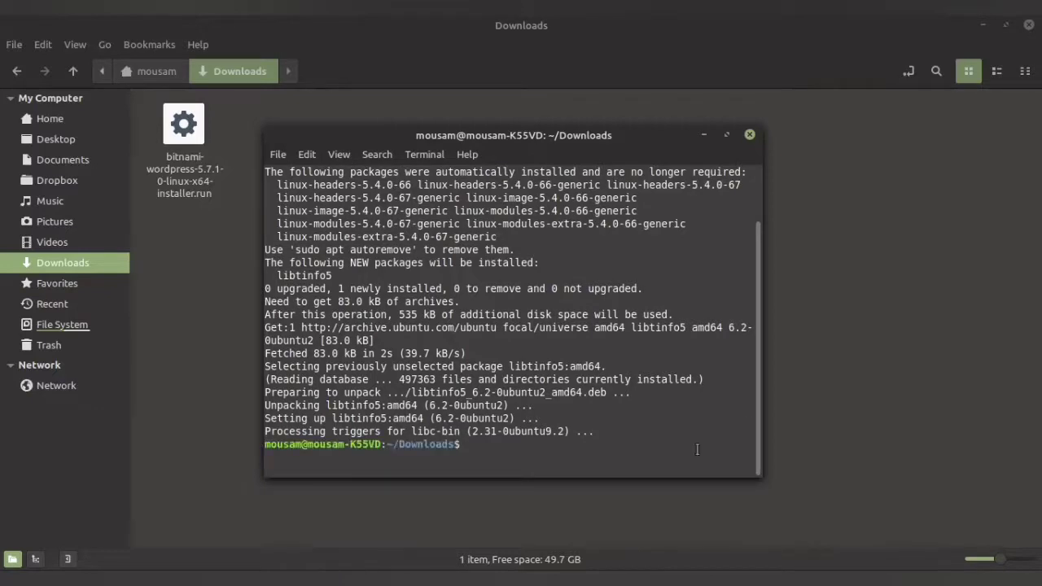
key("alt+Tab")
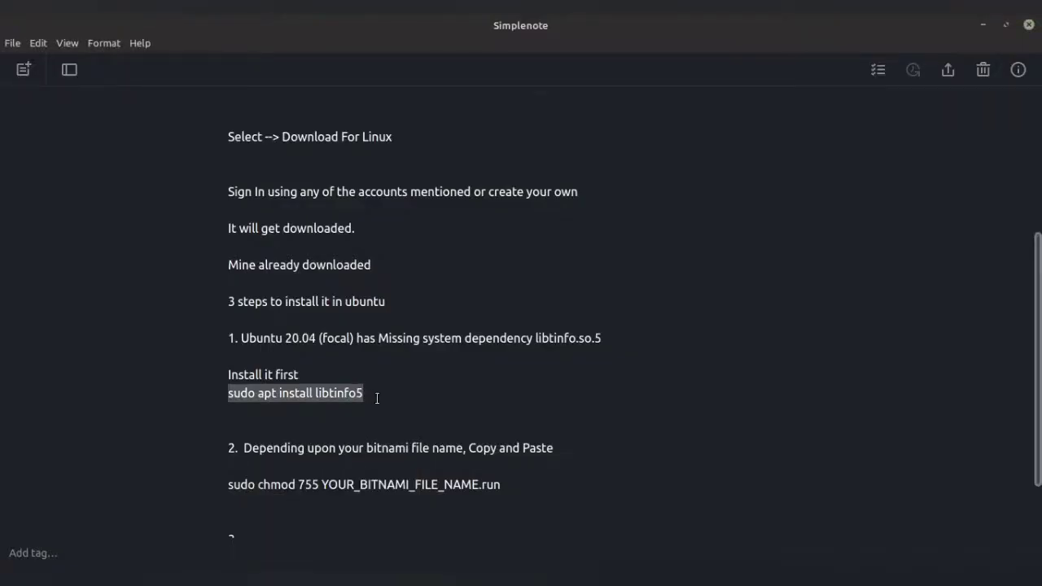
Add a 'Done' line under the libtinfo5 command, review step 2, then show the Downloads folder.
left_click(377, 397)
key("Return")
key("Return")
type("Done")
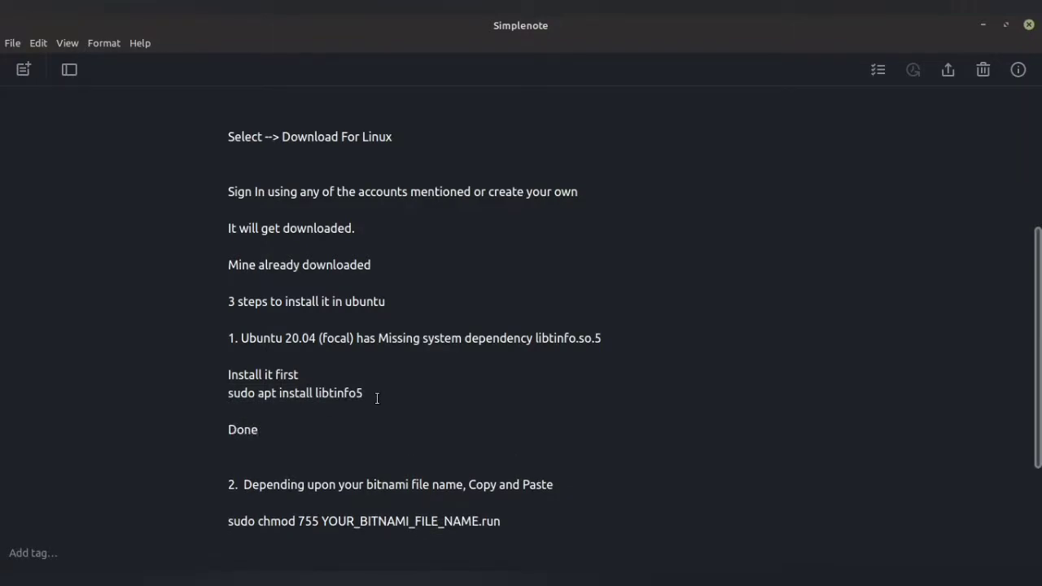
scroll(380, 405, "down", 1)
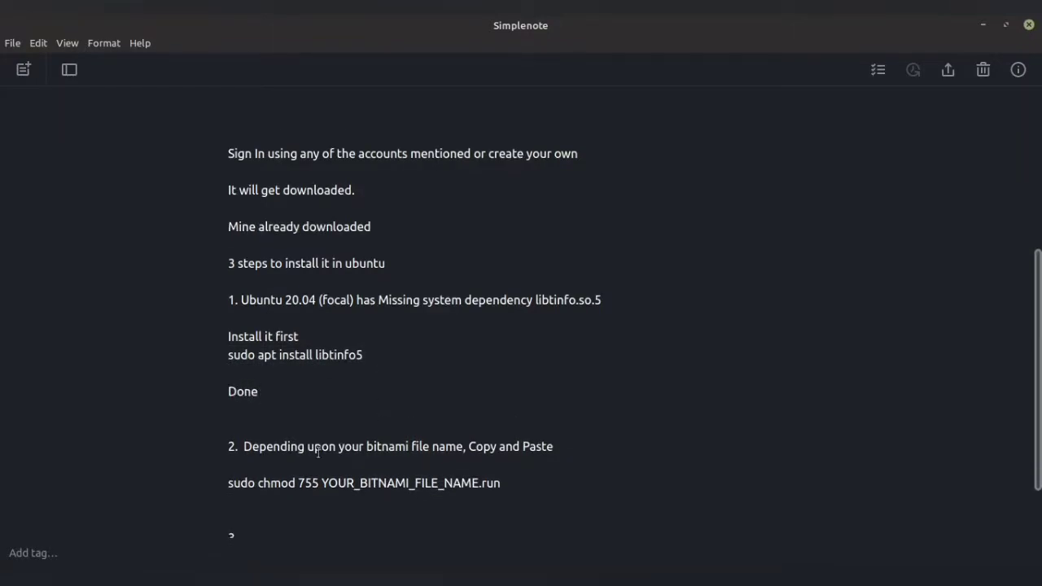
left_click_drag(244, 446, 558, 441)
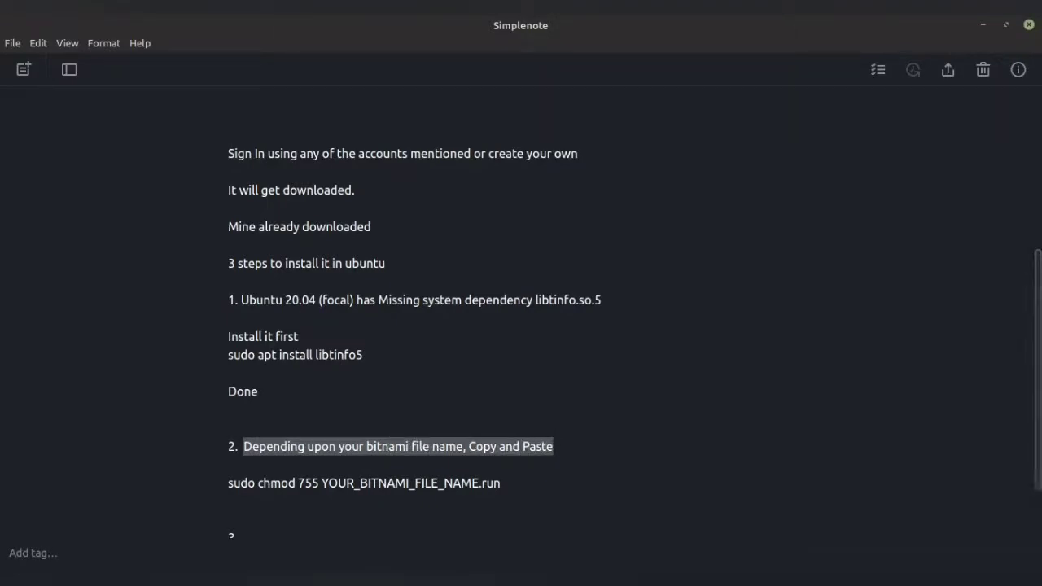
mouse_move(122, 580)
left_click(122, 521)
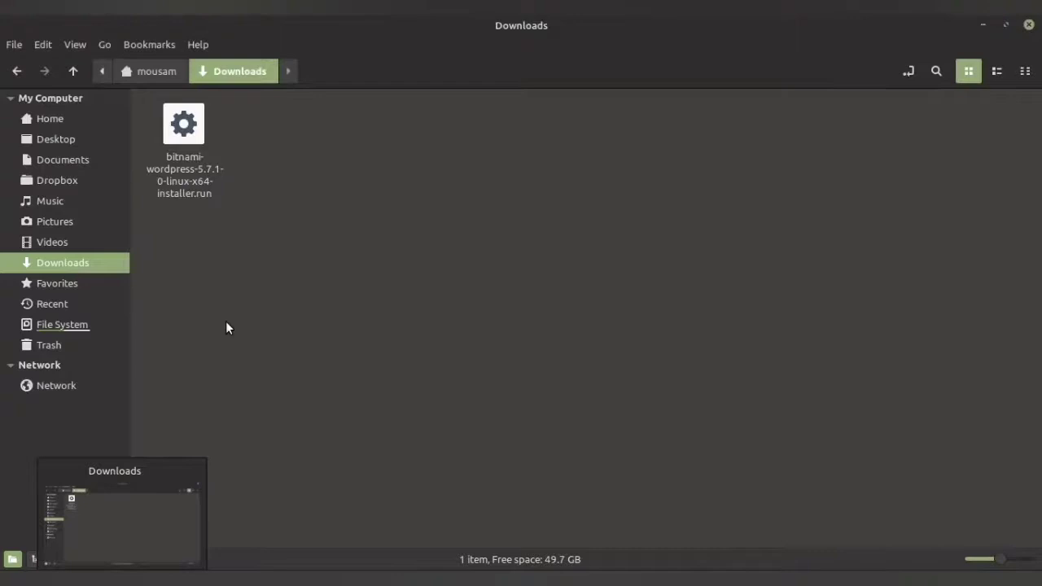
Copy the bitnami installer's full file name from its rename box, leaving the file unchanged.
left_click(183, 177)
right_click(182, 178)
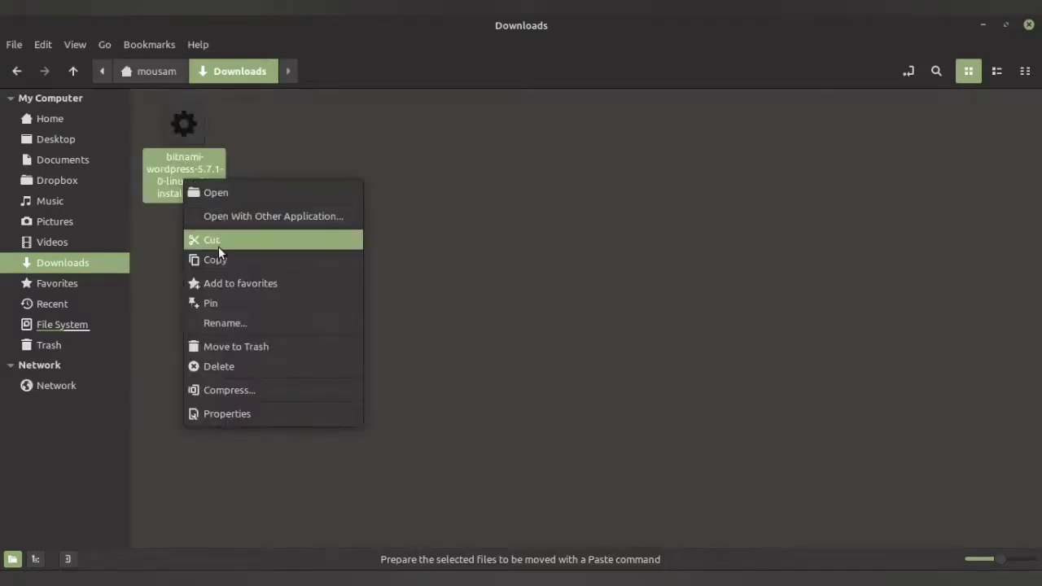
left_click(238, 324)
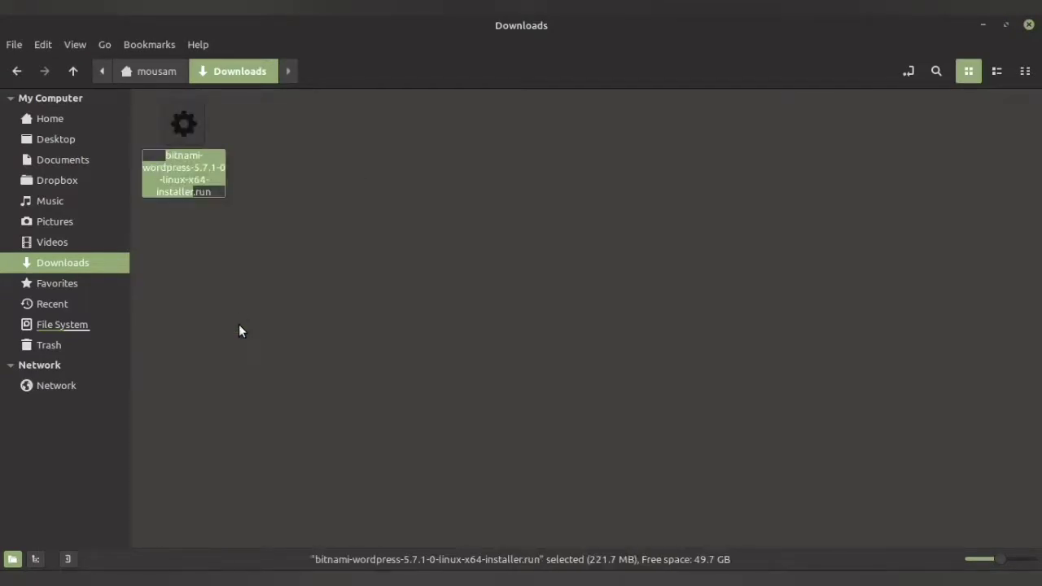
right_click(186, 181)
left_click(206, 212)
left_click(325, 354)
Replace YOUR_BITNAMI_FILE_NAME with bitnami-wordpress-5.7.1-0-linux-x64-installer.run in the chmod line.
key("alt+Tab")
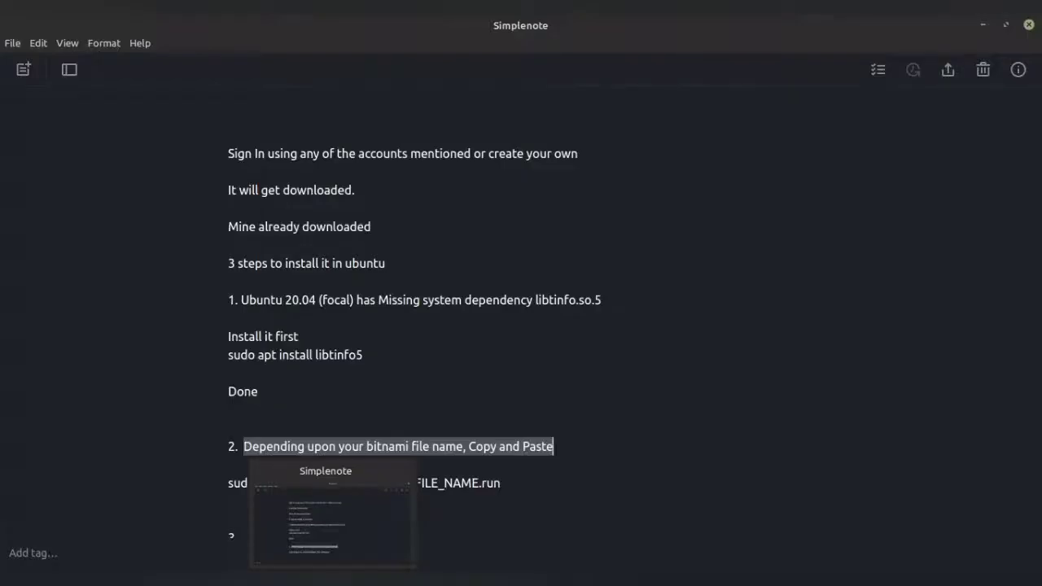
scroll(567, 366, "down", 2)
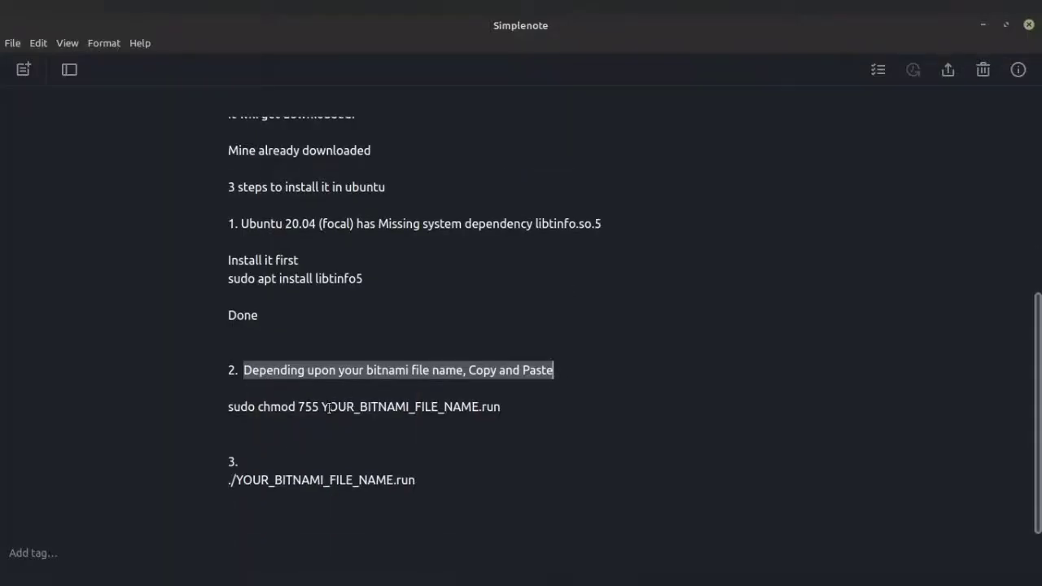
left_click_drag(323, 407, 479, 406)
right_click(459, 403)
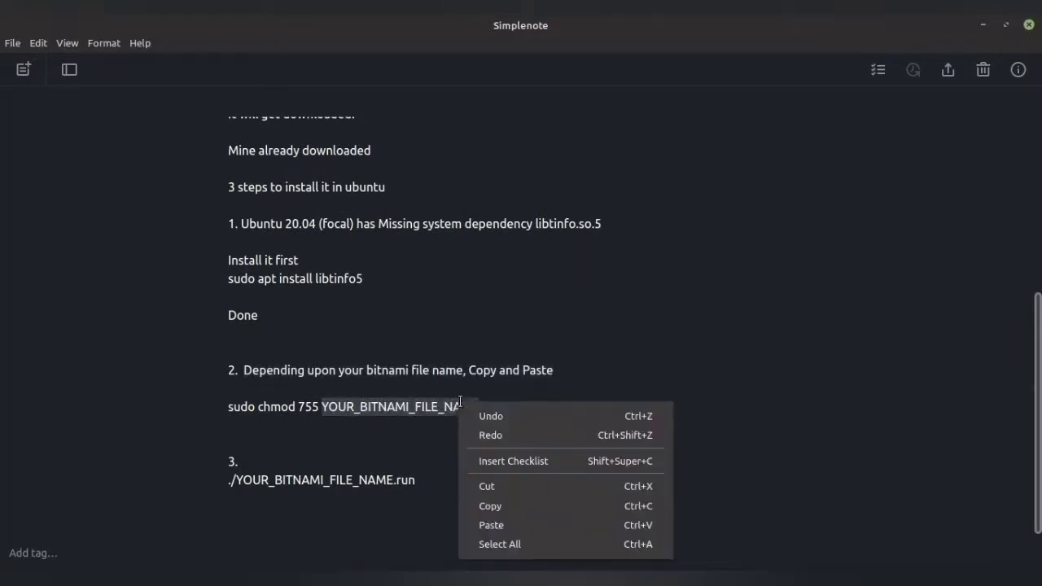
left_click(502, 528)
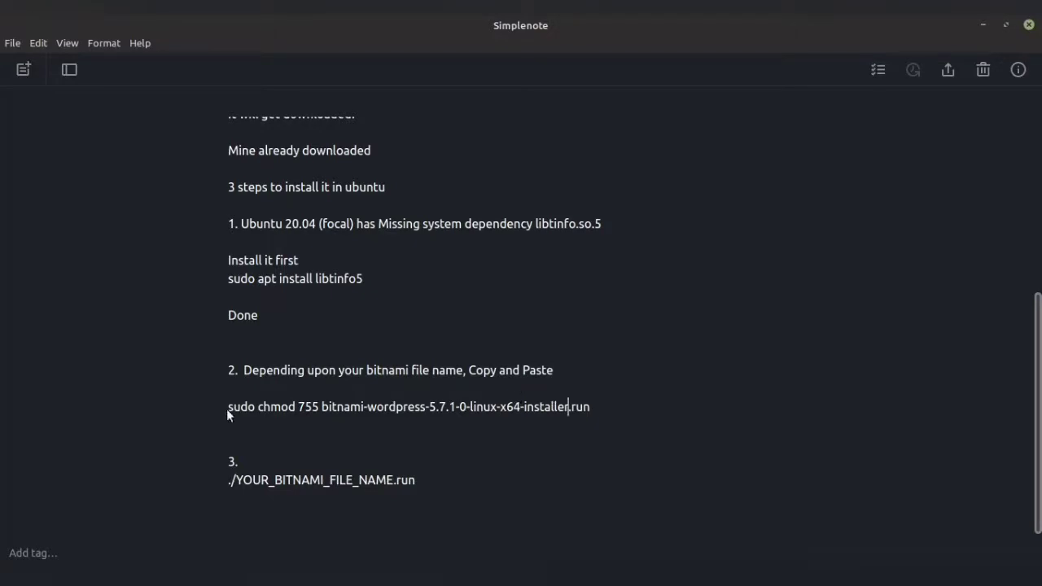
Copy the complete 'sudo chmod 755' command line.
left_click_drag(231, 410, 598, 401)
left_click(552, 407)
left_click_drag(230, 407, 231, 406)
key("ctrl+c")
right_click(523, 411)
left_click(520, 407)
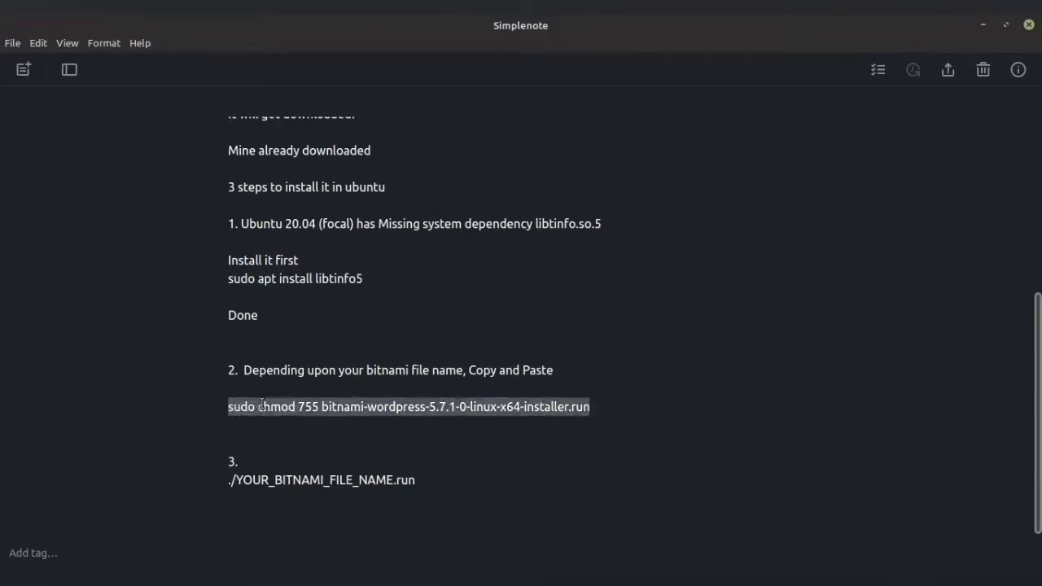
Paste and run the chmod 755 command in the terminal, then return to the note.
left_click(81, 580)
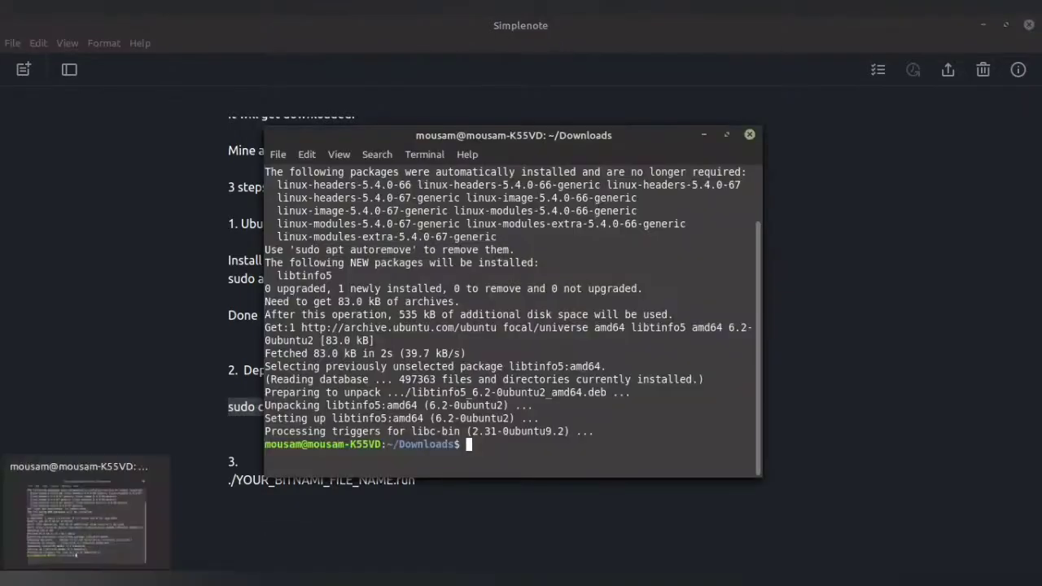
right_click(497, 444)
left_click(549, 364)
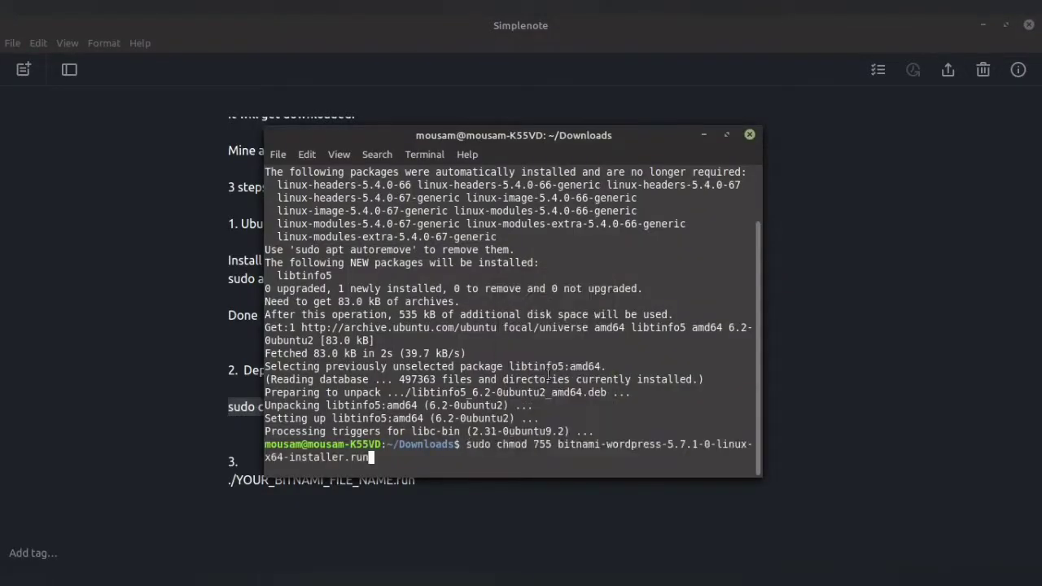
key("Return")
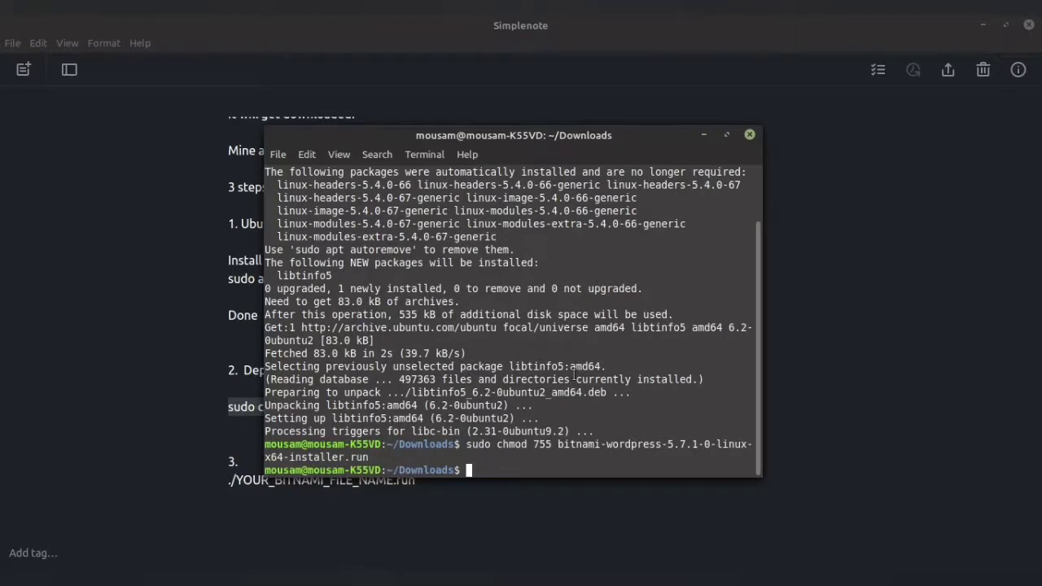
mouse_move(333, 580)
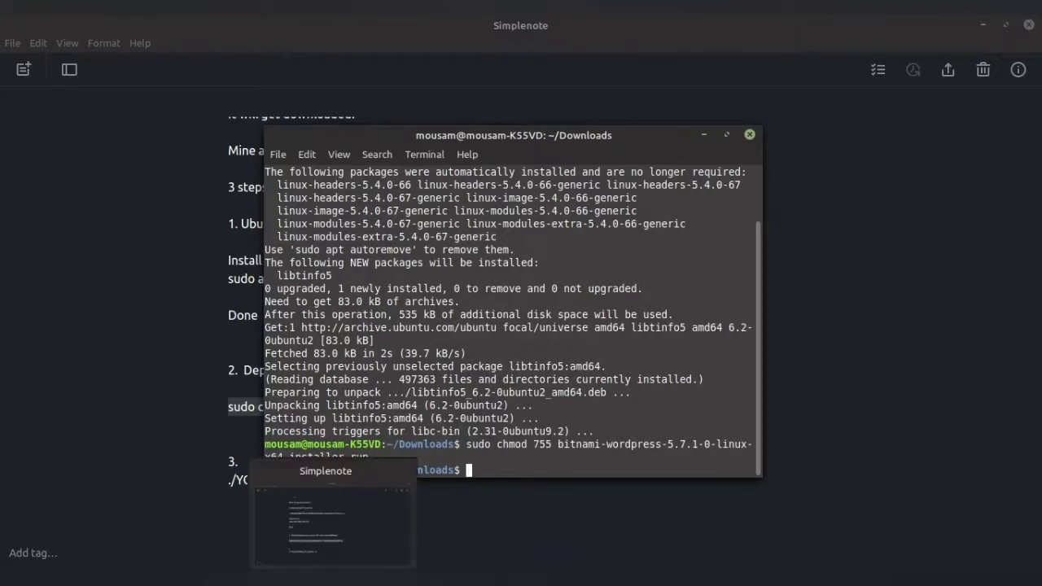
left_click(333, 521)
left_click(377, 411)
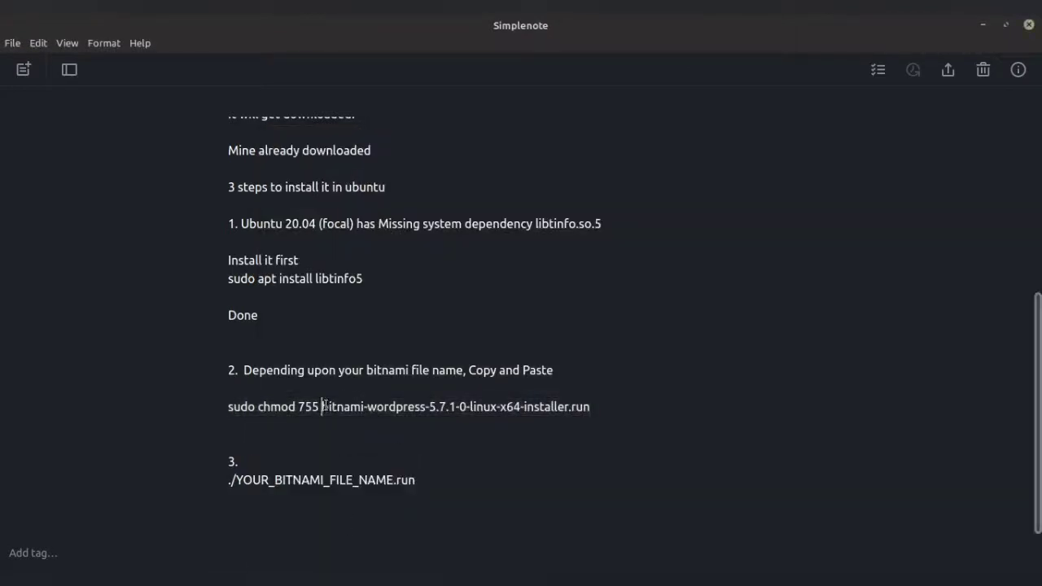
Copy the installer file name bitnami-wordpress-5.7.1-0-linux-x64-installer.run from step 2 of the note.
left_click_drag(323, 406, 560, 406)
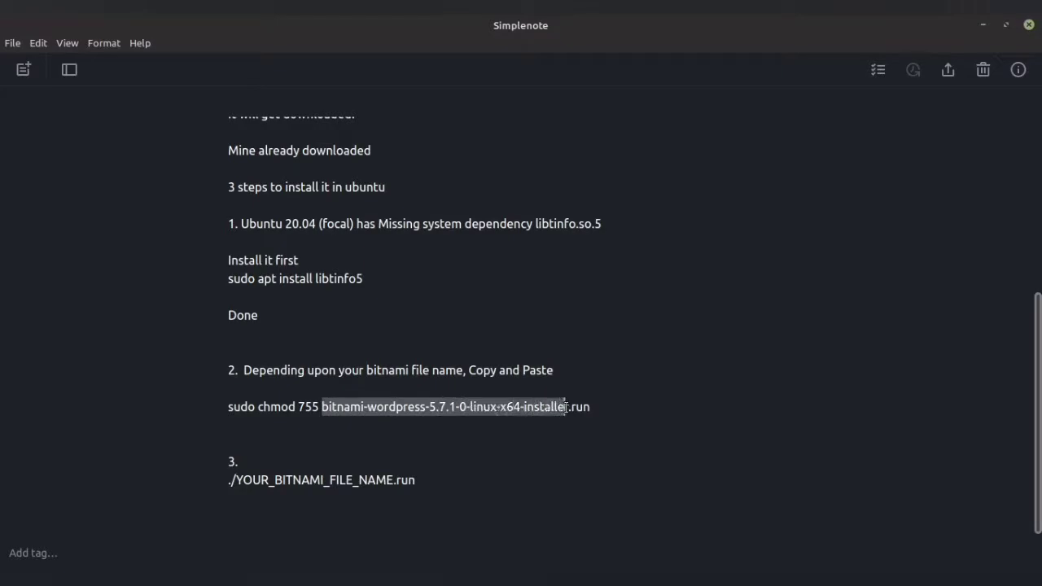
right_click(522, 411)
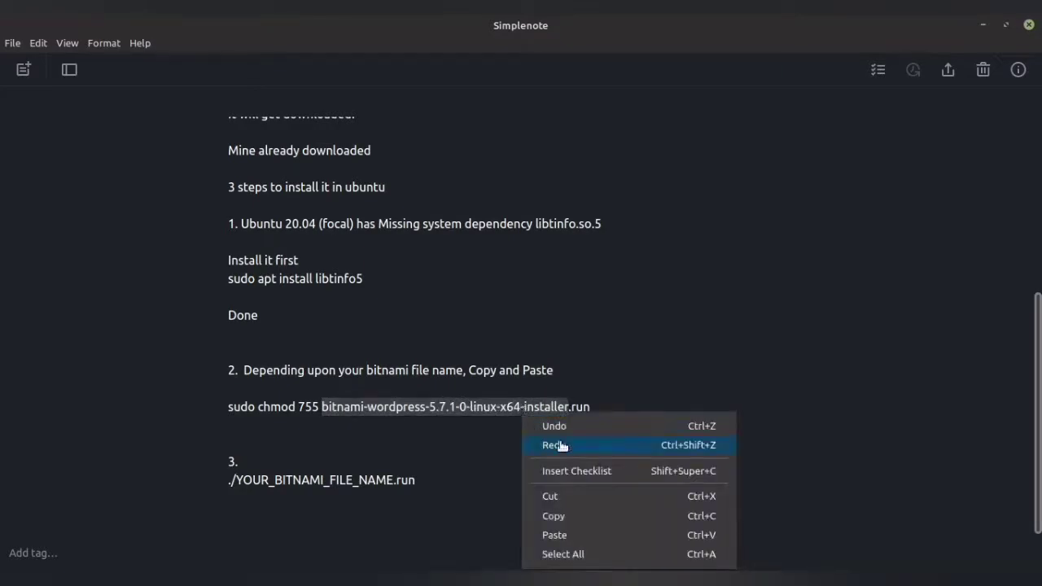
left_click(570, 518)
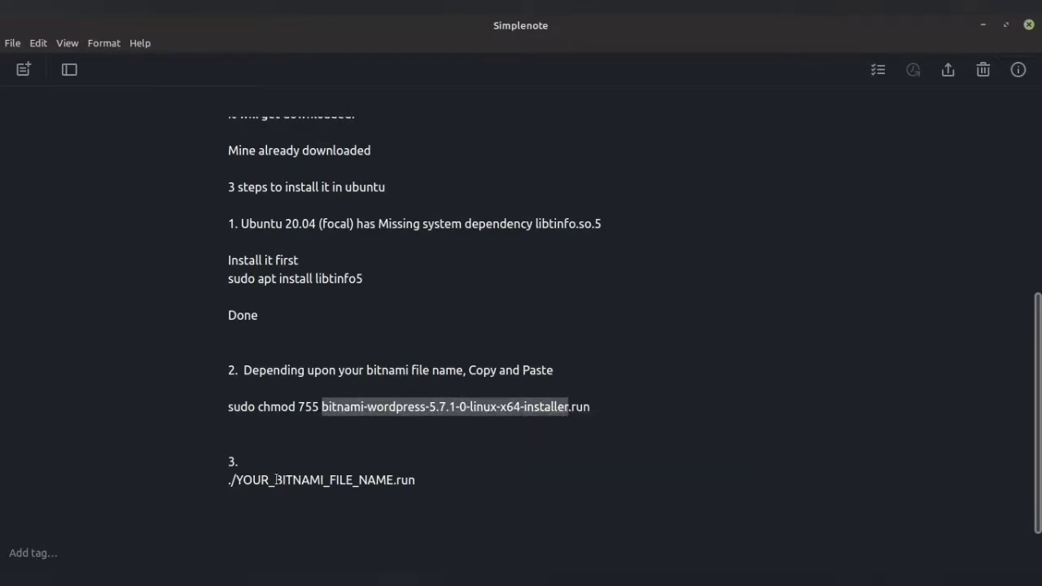
Replace YOUR_BITNAMI_FILE_NAME in step 3 with the file name, then copy the full run command.
left_click_drag(237, 480, 392, 474)
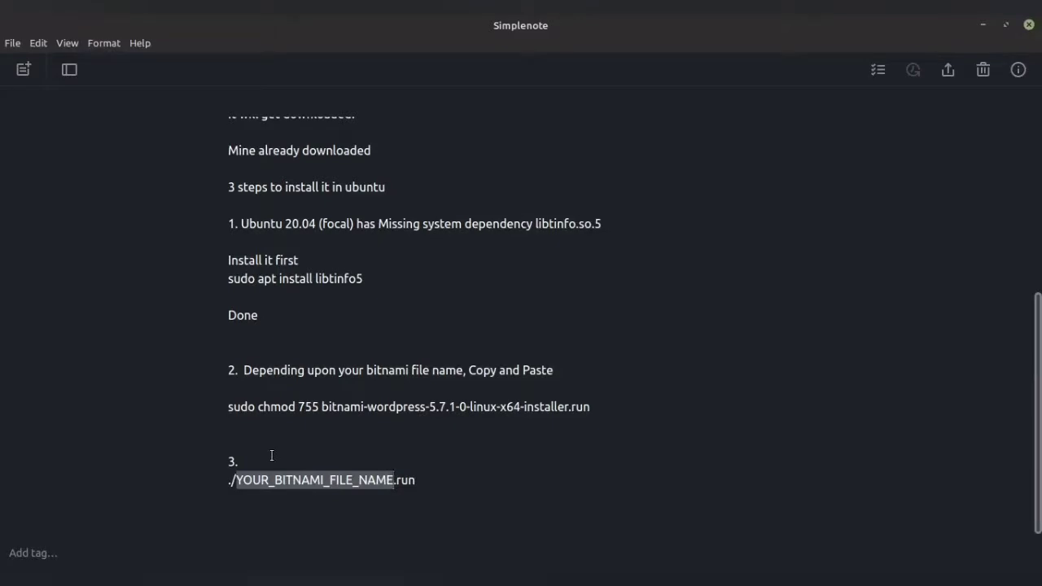
key("ctrl+v")
left_click_drag(232, 481, 539, 471)
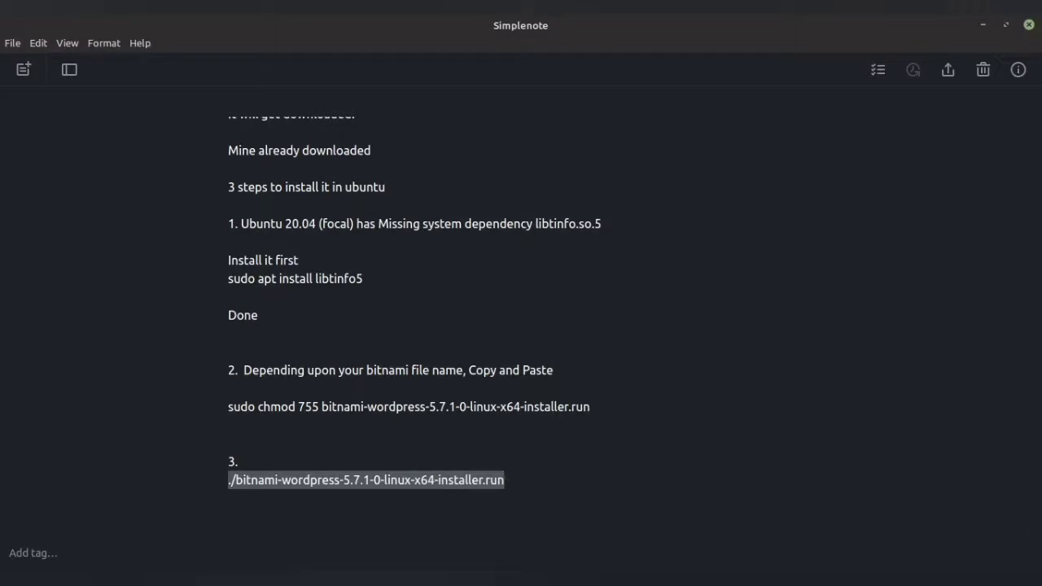
key("alt+Tab")
Paste ./bitnami-wordpress-5.7.1-0-linux-x64-installer.run into the Downloads terminal and run it.
right_click(494, 469)
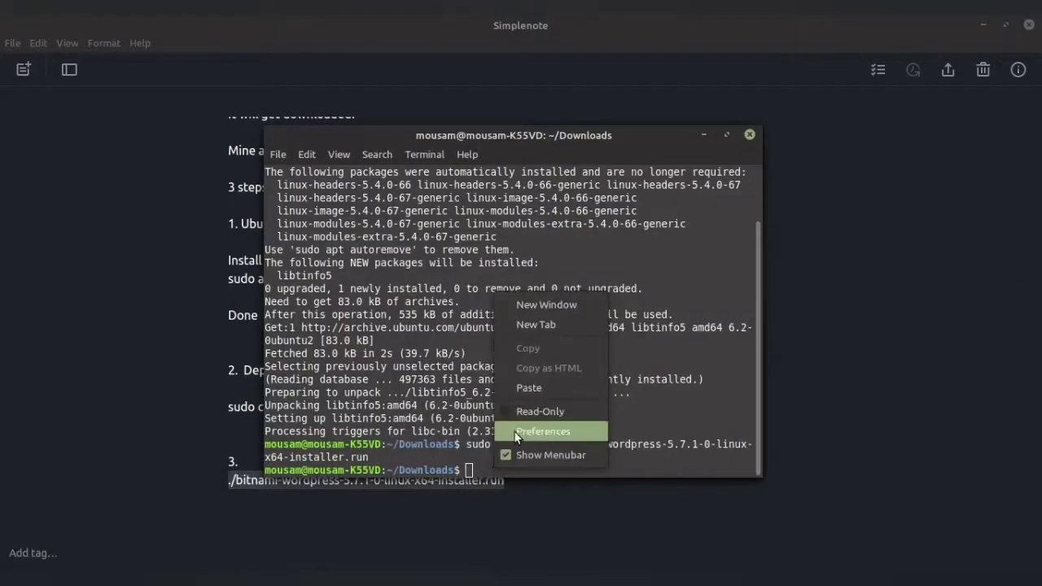
left_click(542, 390)
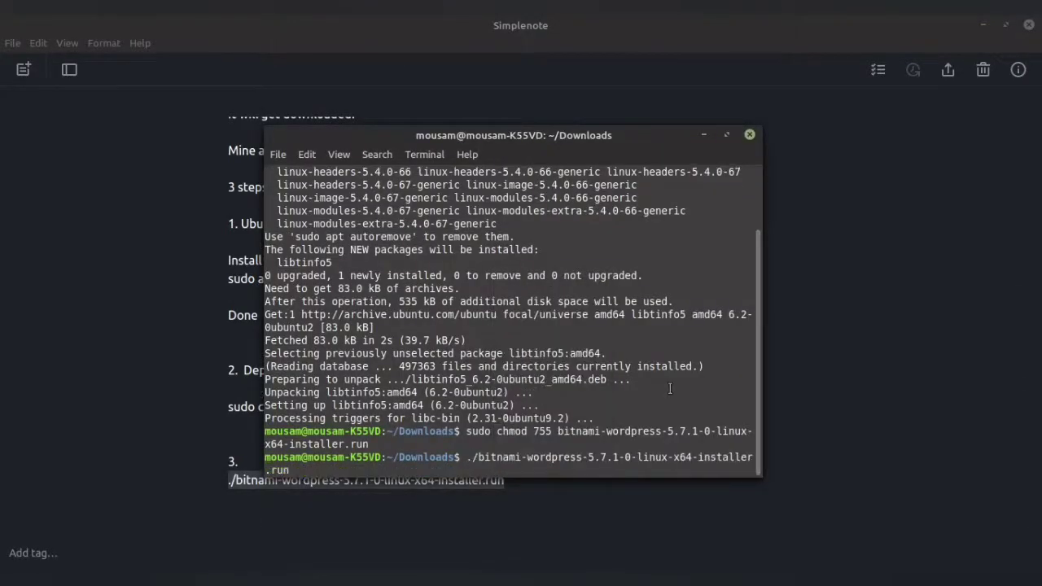
key("Return")
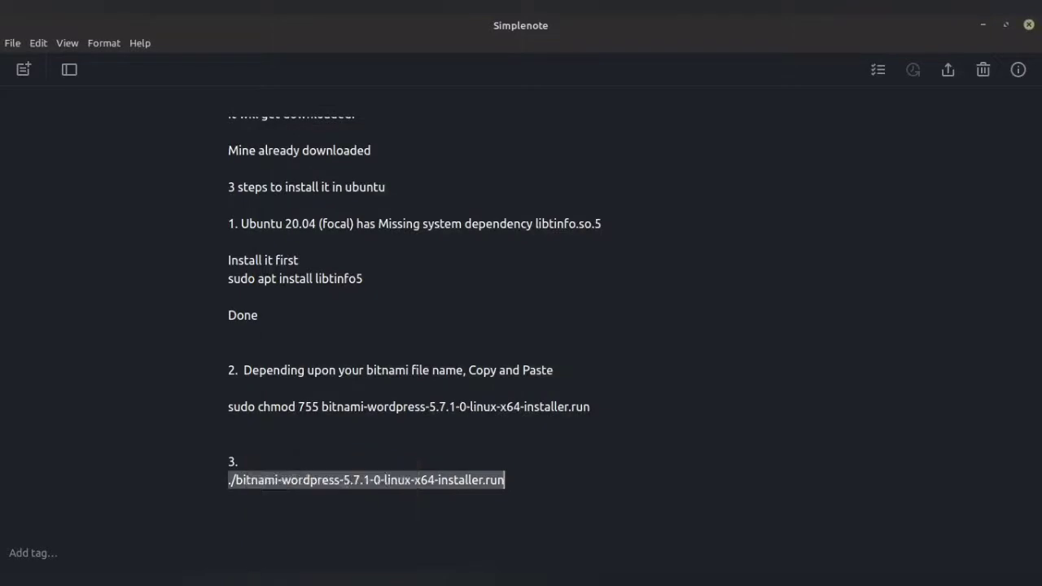
Add the line 'Installer starts' below step 3 in the note.
left_click(528, 491)
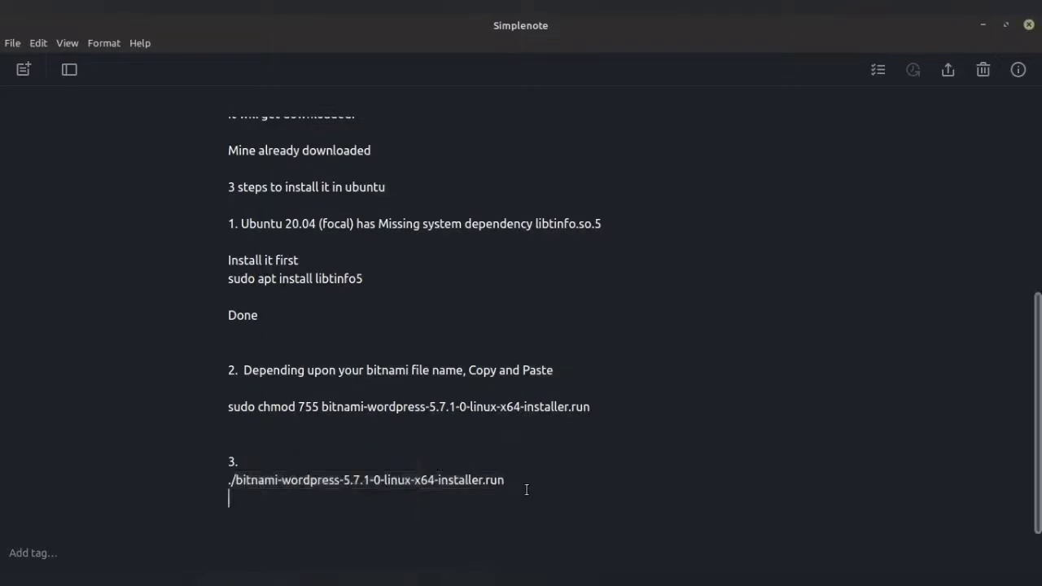
key("Return")
key("Return")
type("Installer")
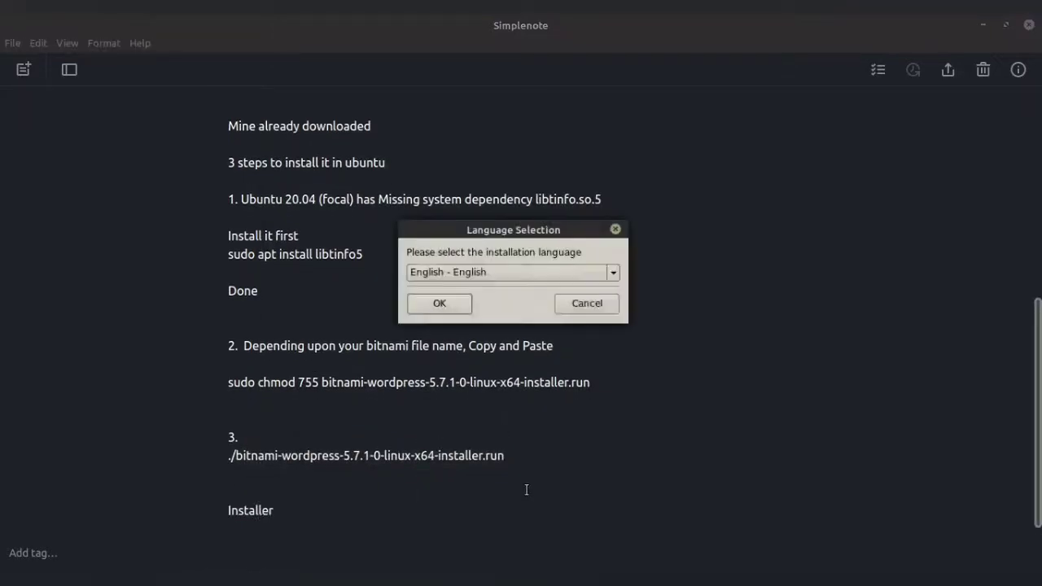
key("Down")
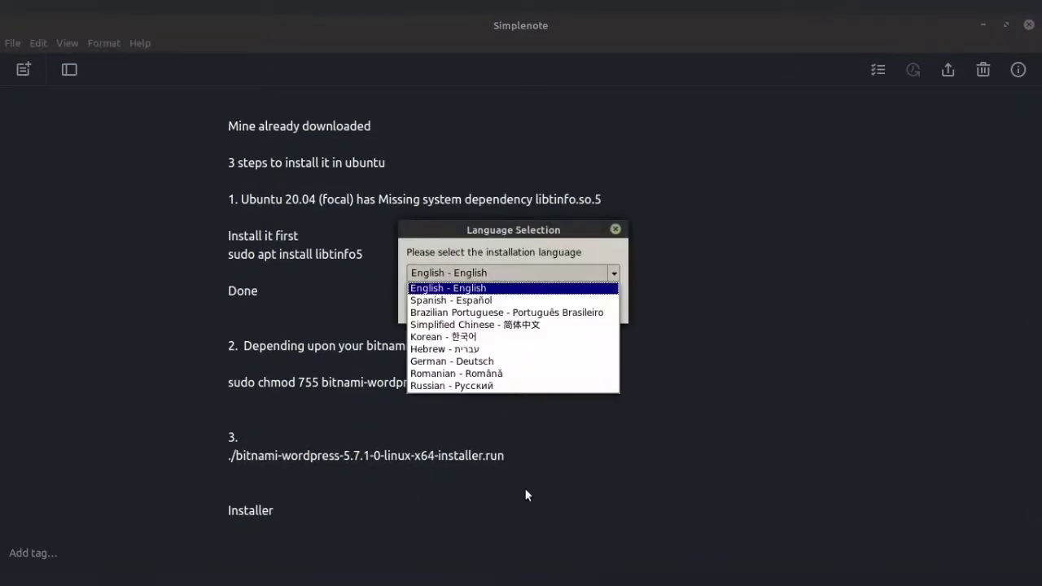
left_click(286, 515)
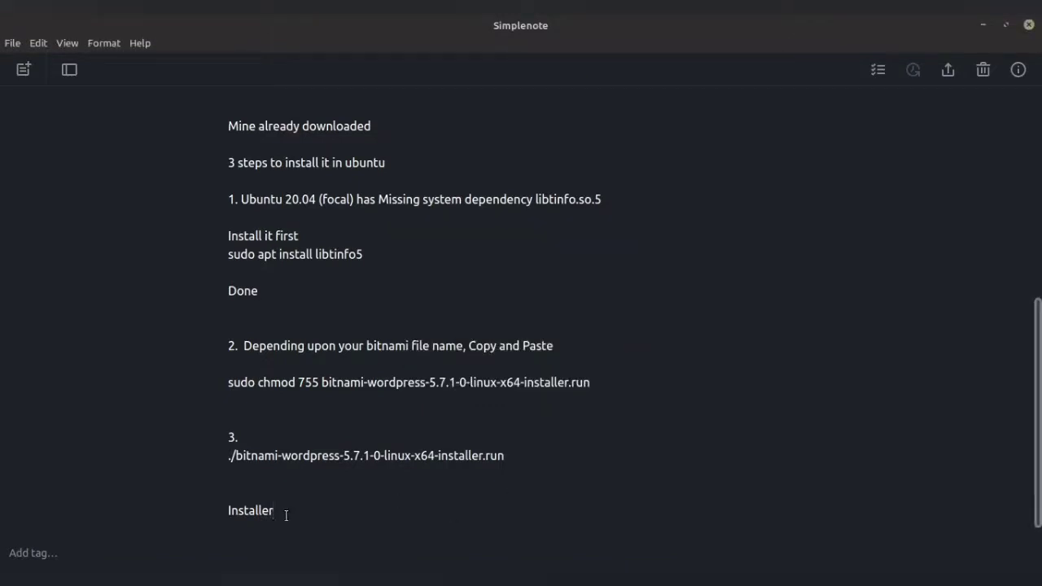
type("starts")
Confirm English - English as the installation language in the Language Selection dialog.
key("alt+Tab")
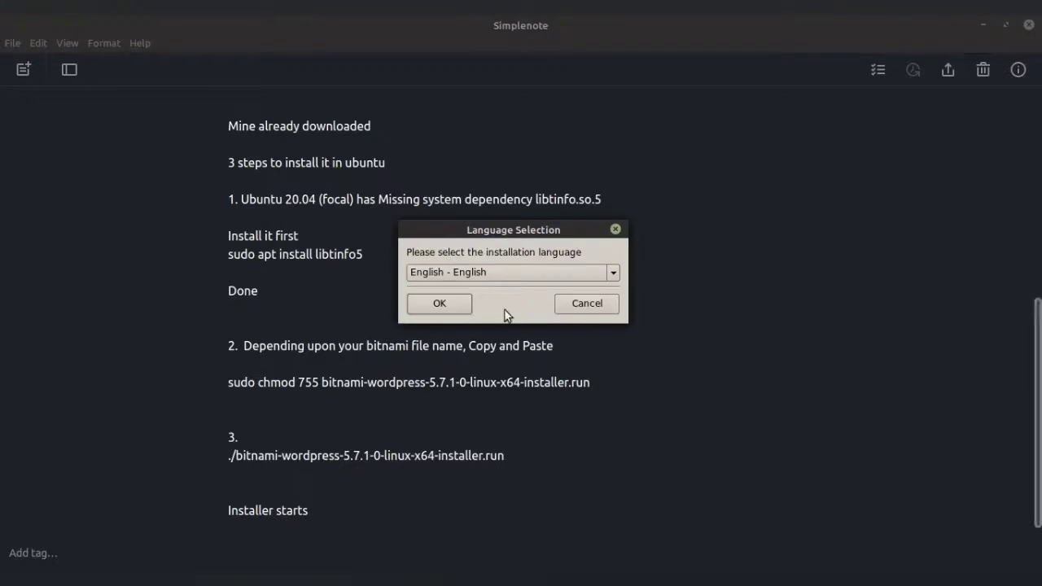
left_click(506, 274)
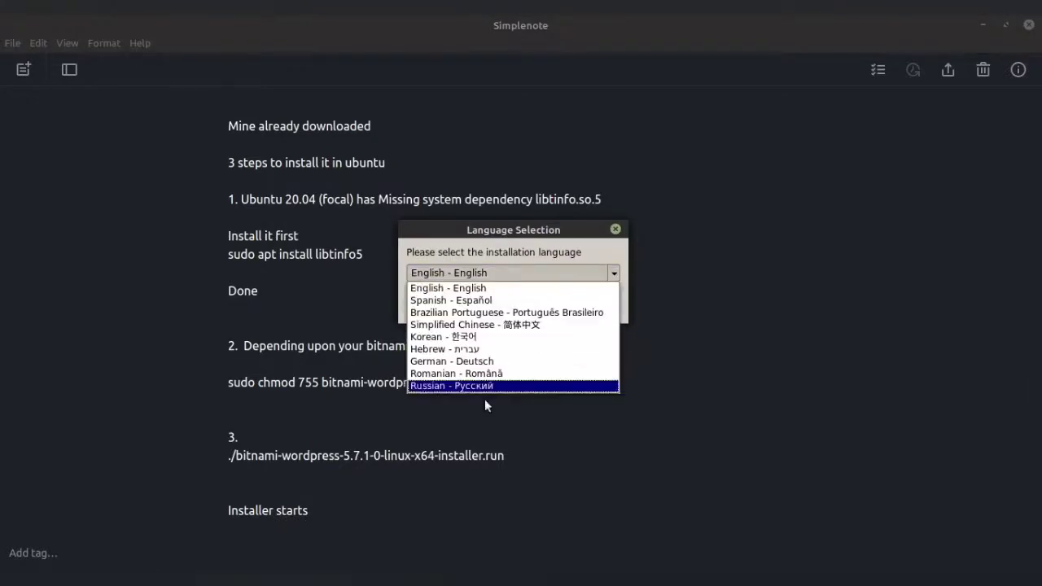
left_click(497, 282)
left_click(440, 303)
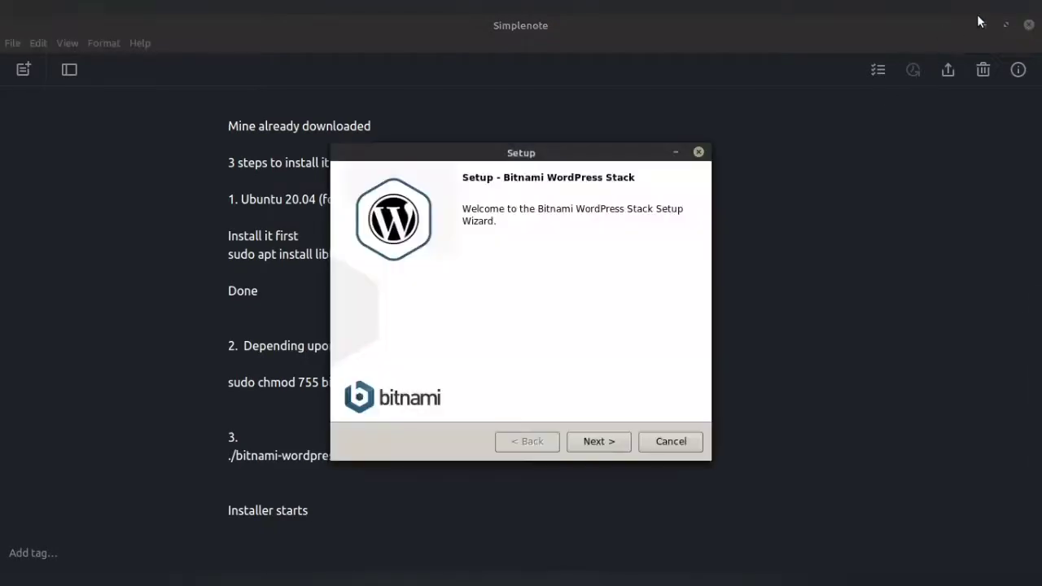
Go past Welcome, keeping all three components and the default installation folder.
left_click(593, 440)
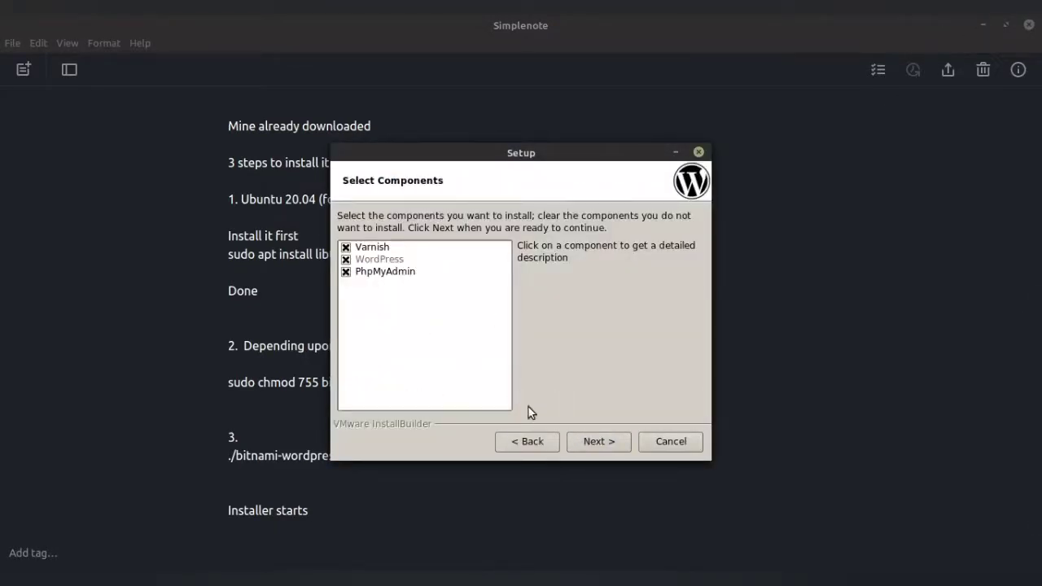
left_click(595, 444)
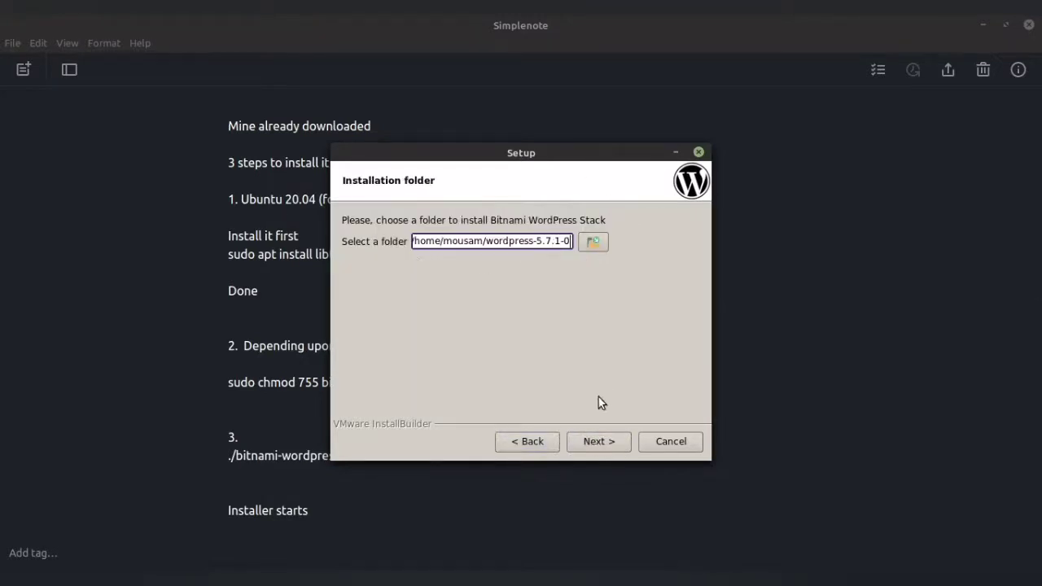
left_click(597, 441)
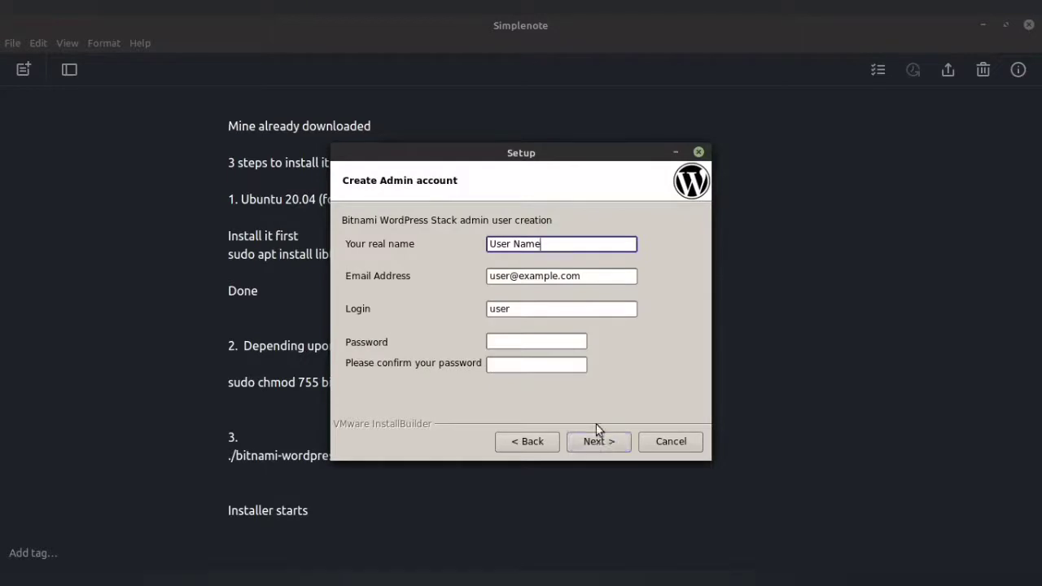
Replace the placeholder real name with the admin's name and enter the admin's e-mail address.
left_click_drag(617, 239, 463, 240)
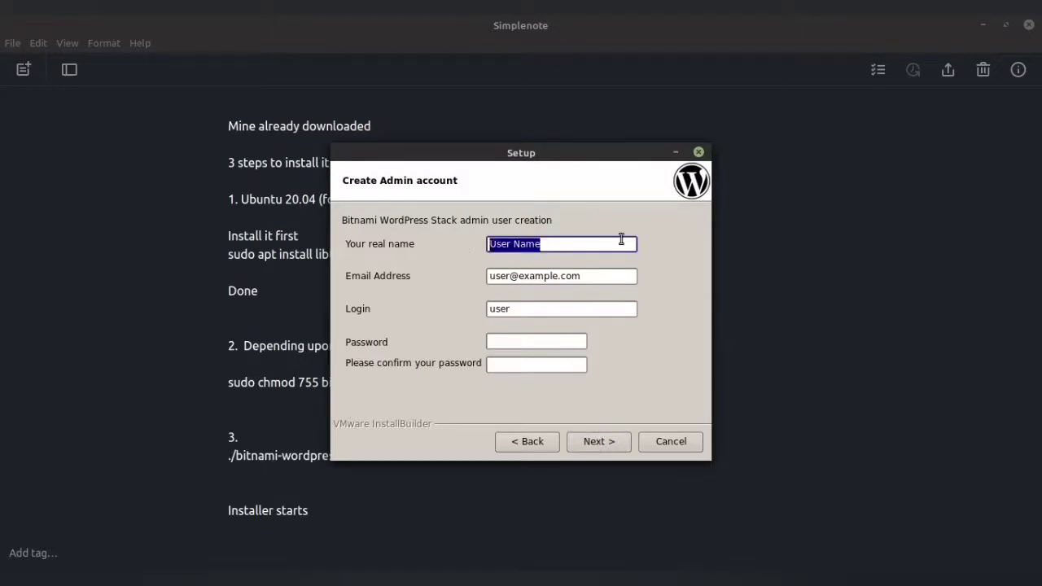
type("Mousam")
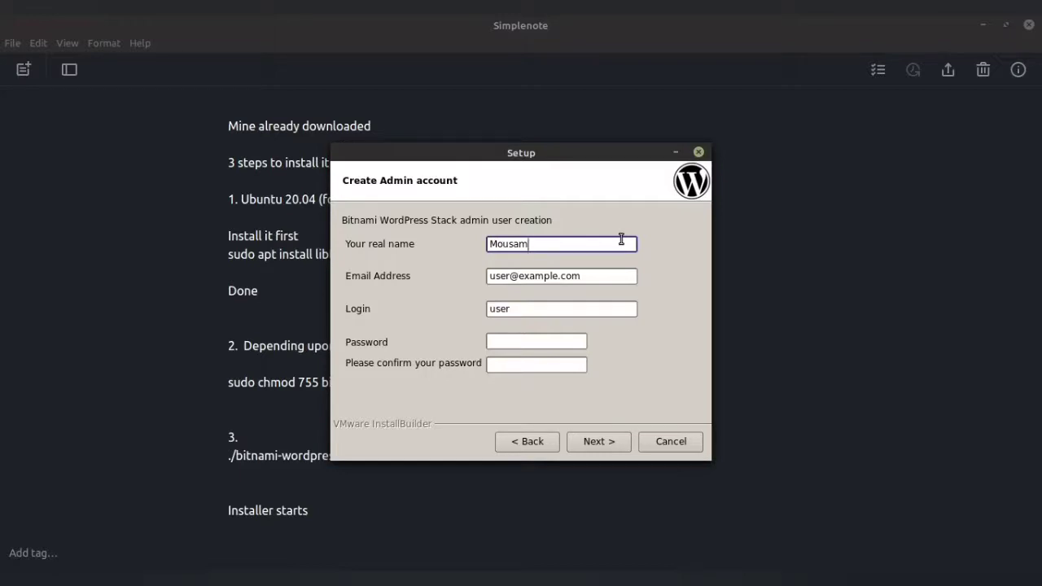
key("Tab")
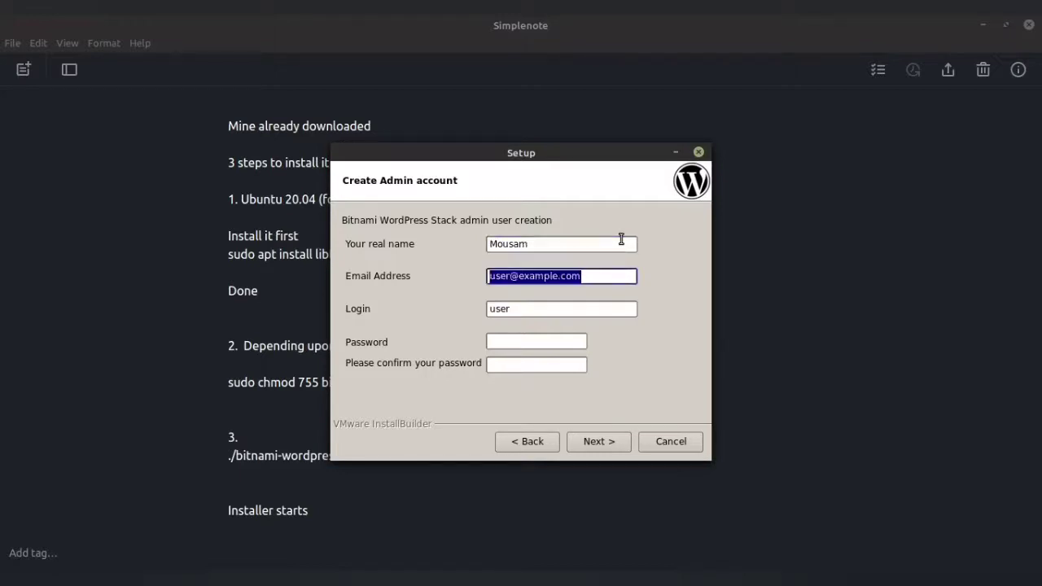
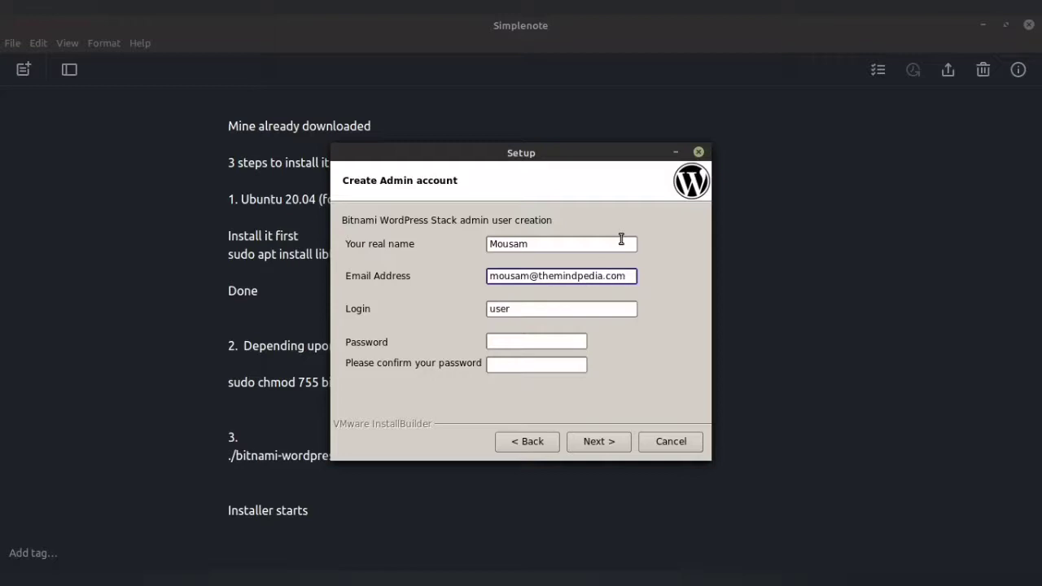
key("Tab")
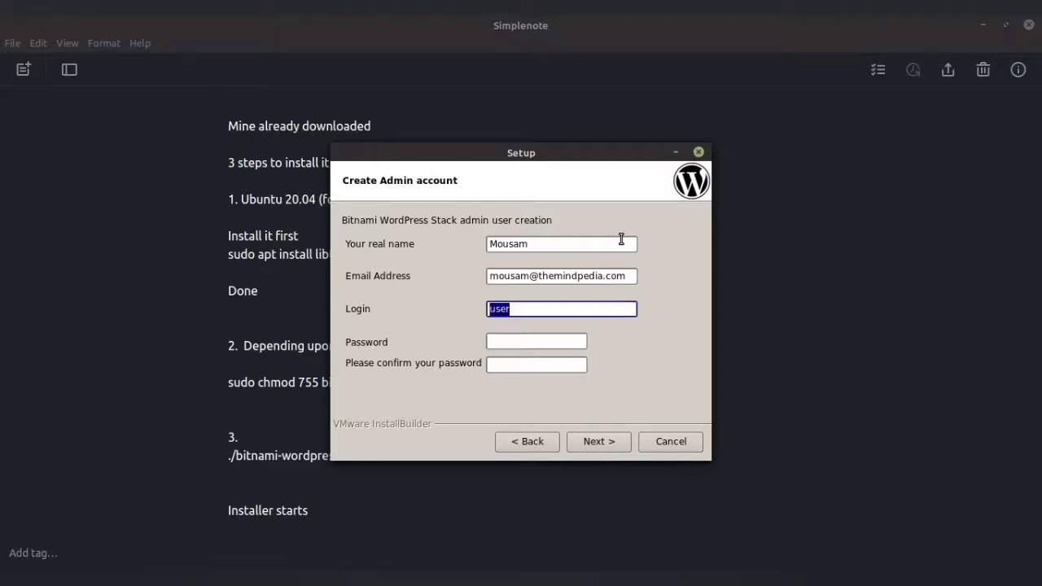
Enter the admin login name and the same password in both password fields.
type("type your user name")
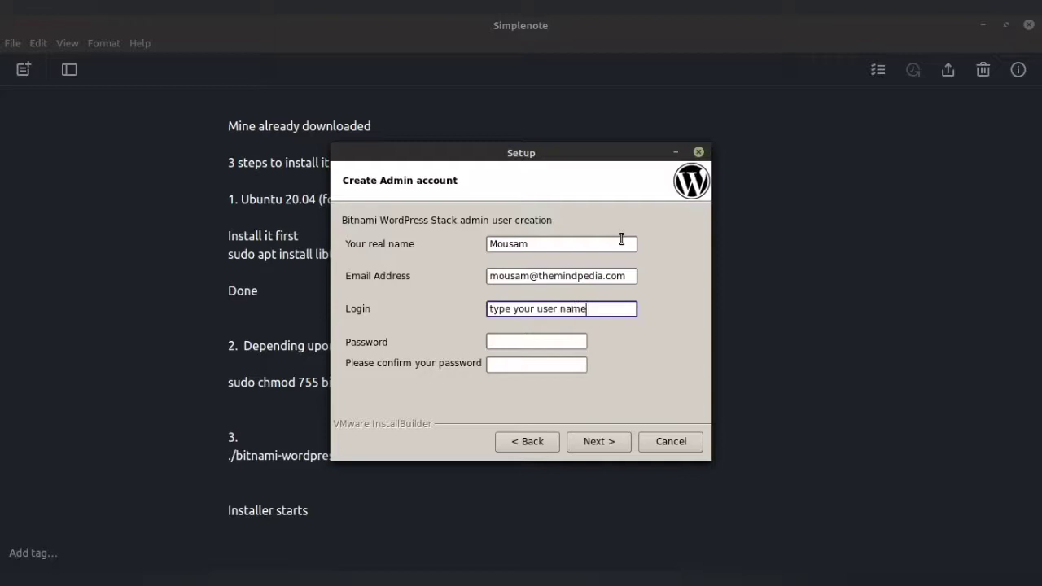
key("BackSpace")
key("BackSpace")
key("BackSpace")
key("BackSpace")
key("BackSpace")
key("BackSpace")
key("BackSpace")
key("BackSpace")
key("BackSpace")
key("BackSpace")
key("BackSpace")
key("BackSpace")
key("BackSpace")
key("BackSpace")
key("BackSpace")
key("BackSpace")
key("BackSpace")
key("BackSpace")
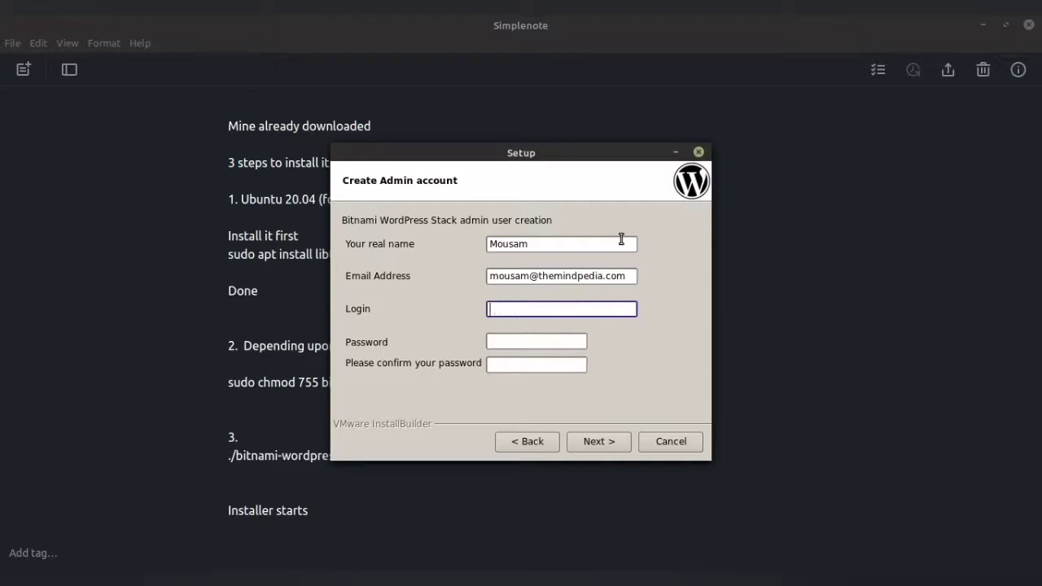
type("the")
key("BackSpace")
key("BackSpace")
type("mousam")
key("Tab")
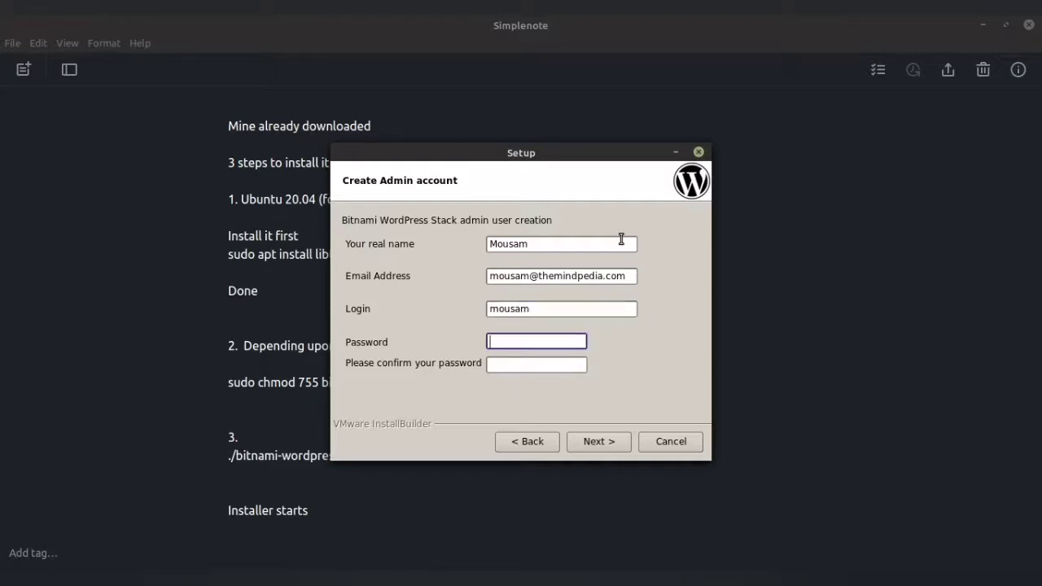
type("******")
key("Tab")
type("******")
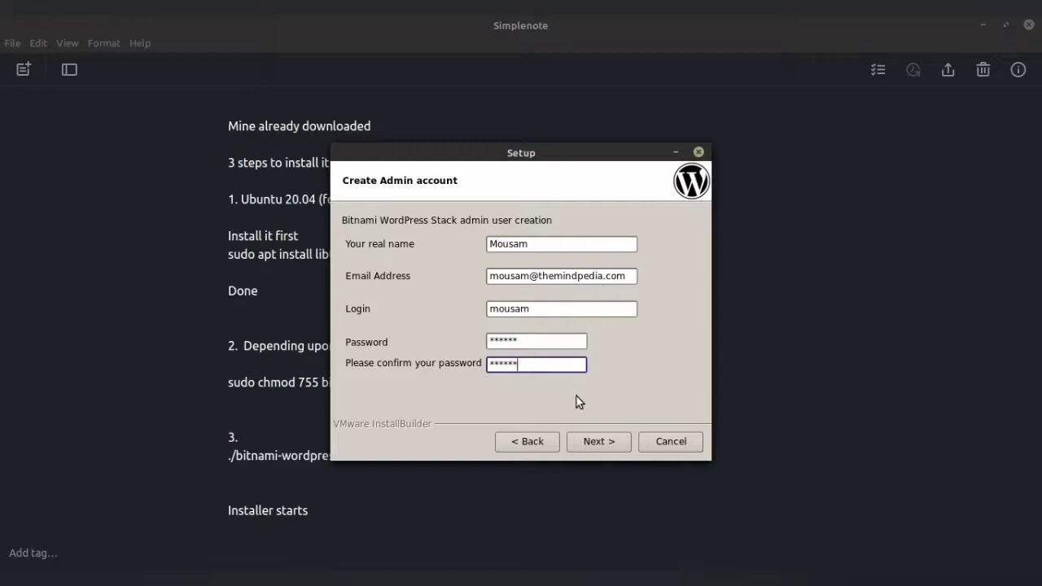
Continue to the WordPress configuration page and change the blog name to themindpedia.
left_click(602, 444)
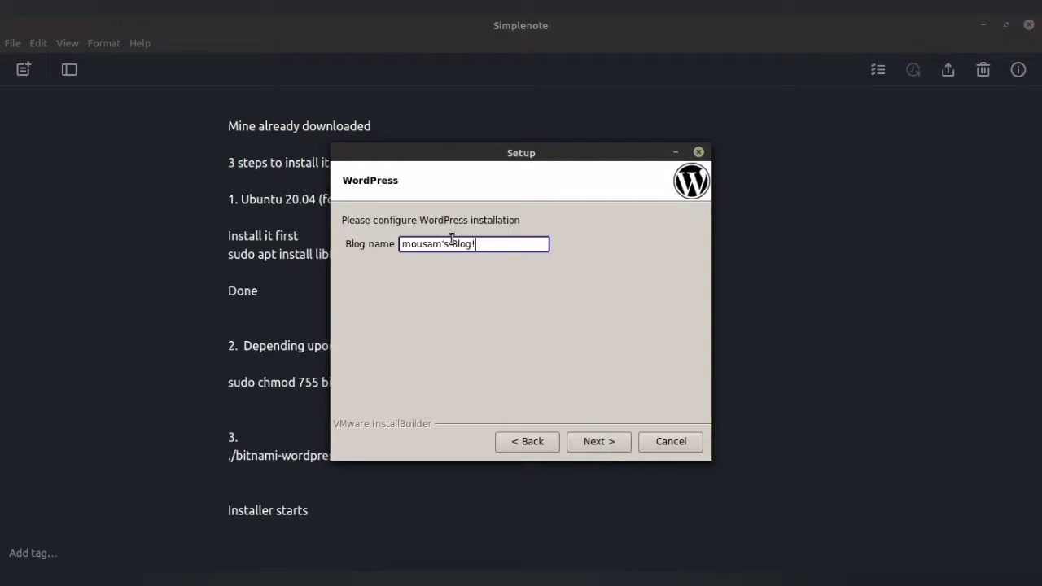
left_click_drag(486, 246, 400, 245)
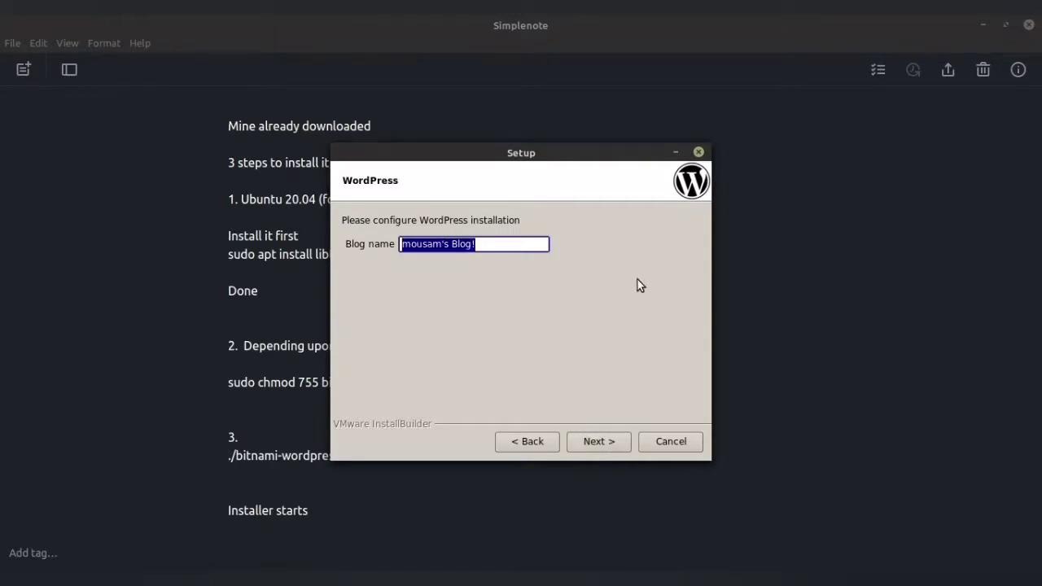
type("th")
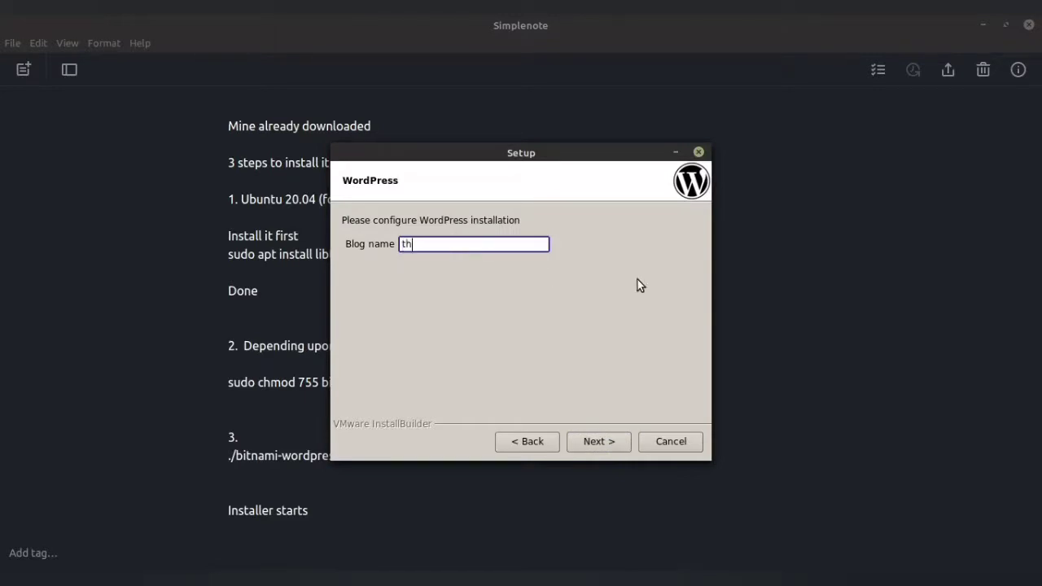
type("emindpedia")
left_click_drag(479, 250, 399, 253)
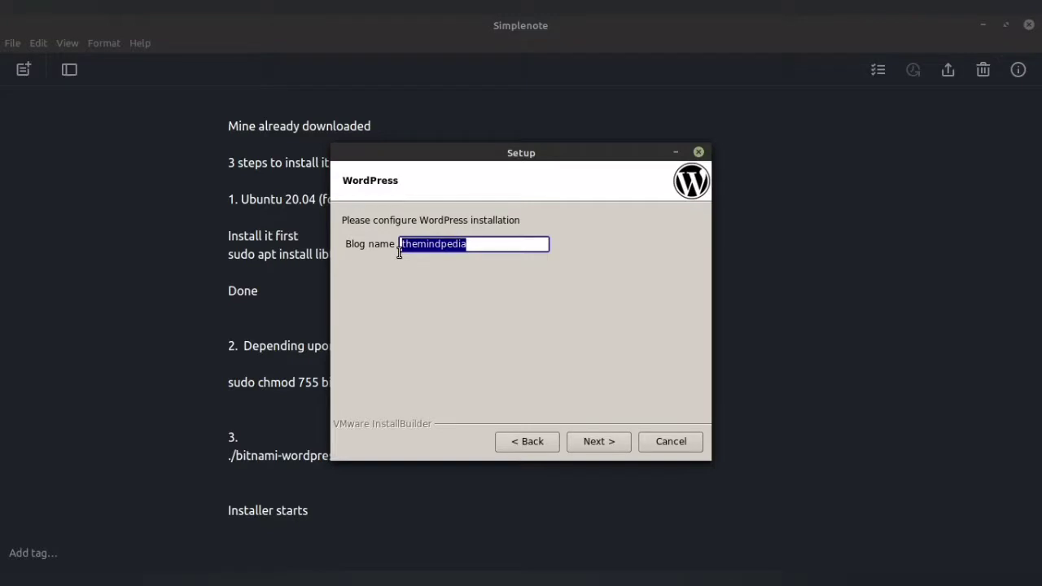
type("Wri")
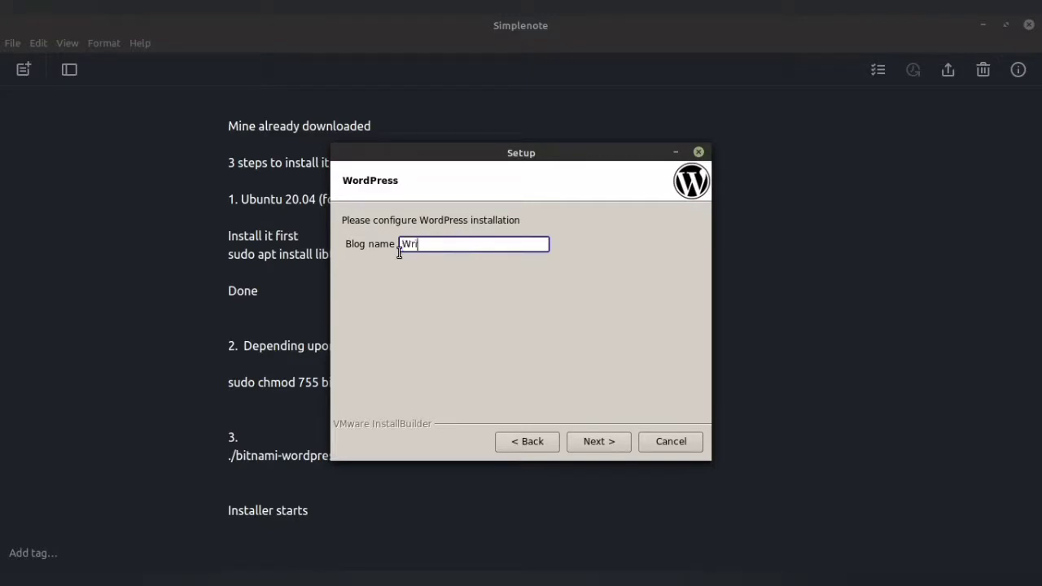
type("te your blog namee here")
key("Home")
type("the")
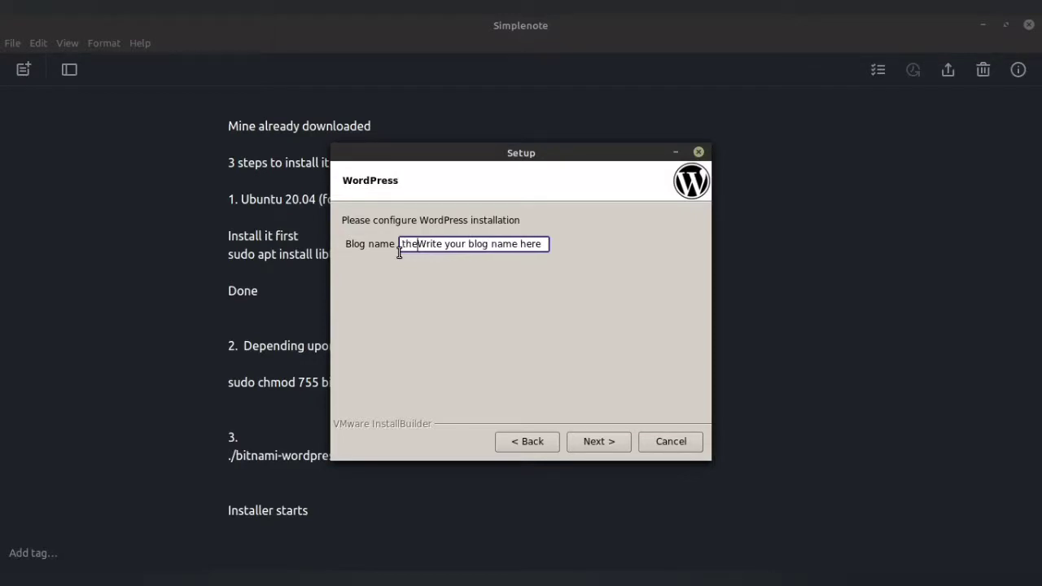
key("Delete")
key("Delete")
key("Delete")
key("Delete")
key("Delete")
key("Delete")
key("Delete")
key("Delete")
key("Delete")
key("Delete")
key("Delete")
key("Delete")
key("Delete")
key("Delete")
key("Delete")
key("Delete")
key("Delete")
key("Delete")
key("Delete")
key("Delete")
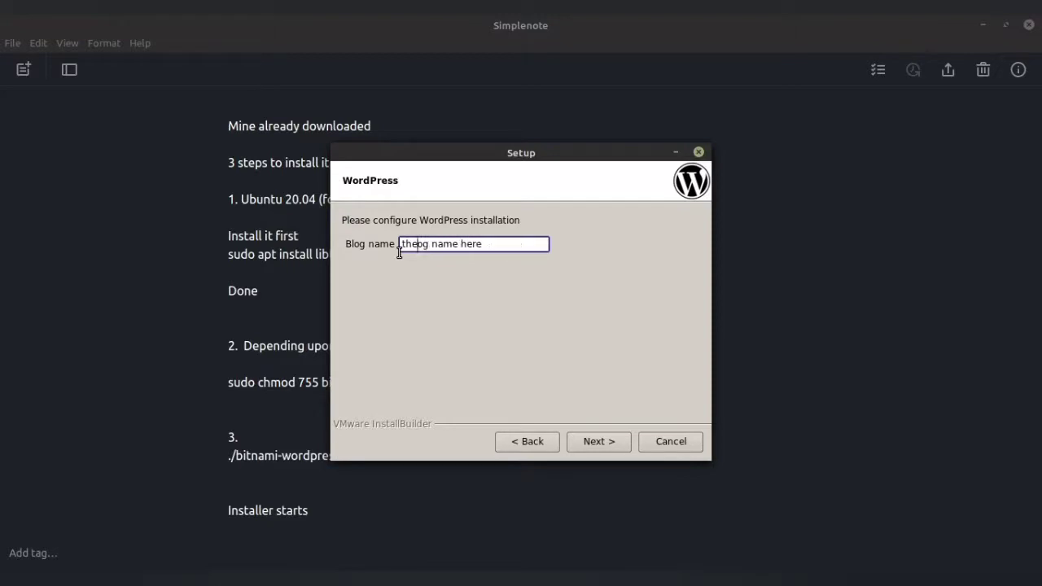
type("mindpedia")
Skip SMTP mail support, untick 'Launch wordpress in the cloud', and start the installation.
left_click(586, 439)
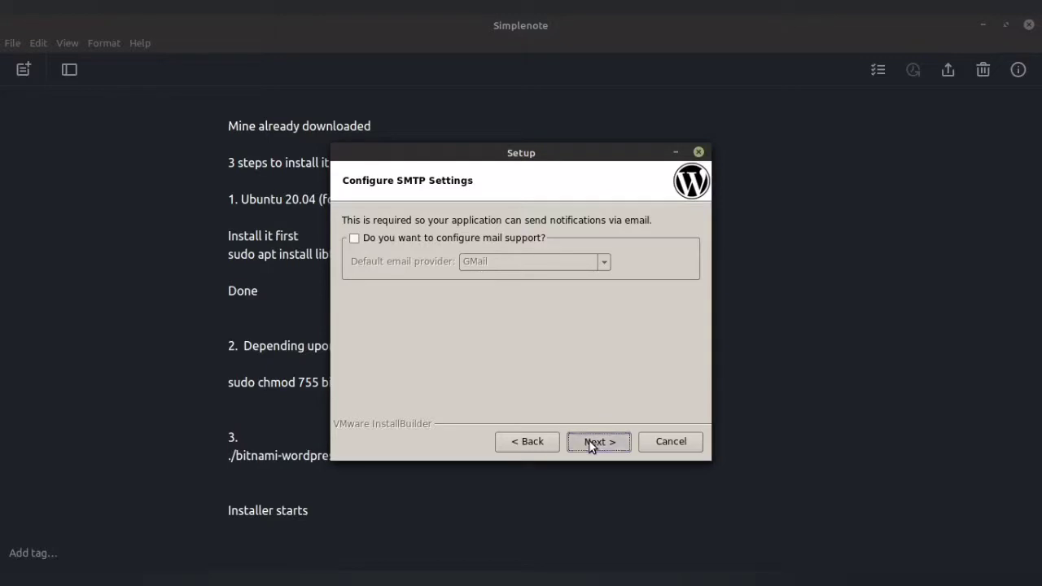
left_click(588, 440)
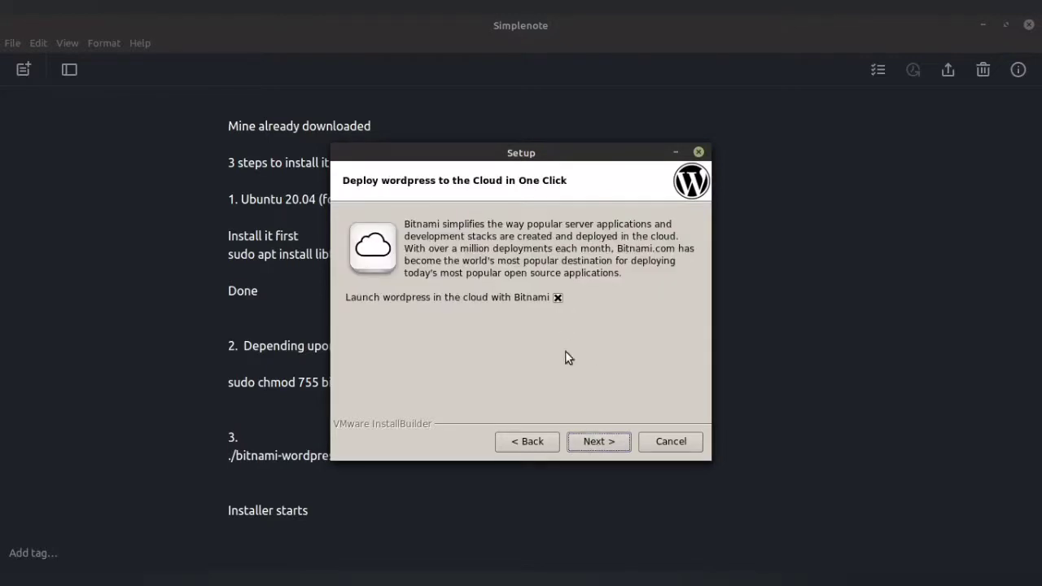
left_click(559, 298)
left_click(601, 443)
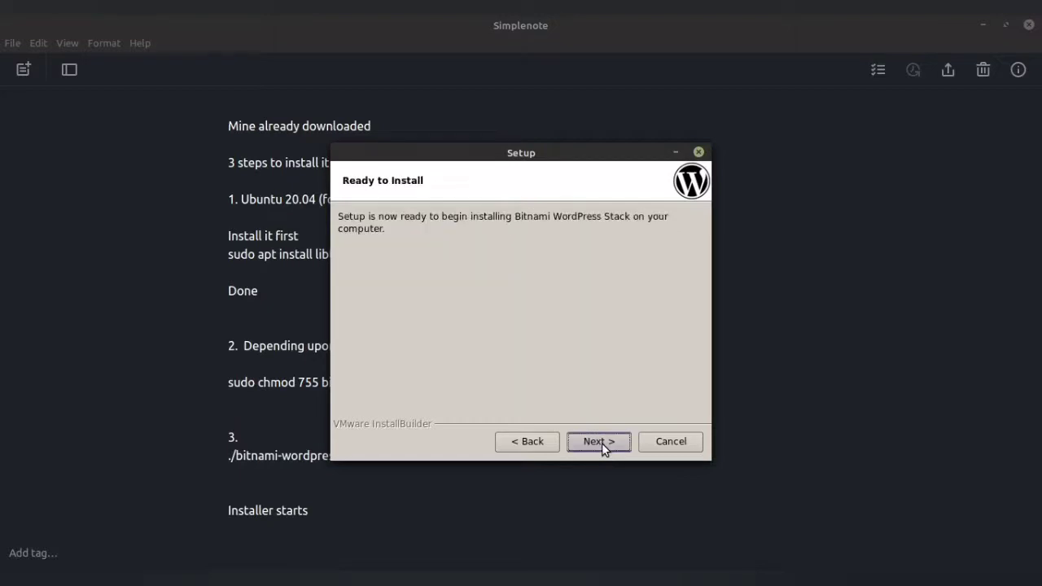
left_click(602, 443)
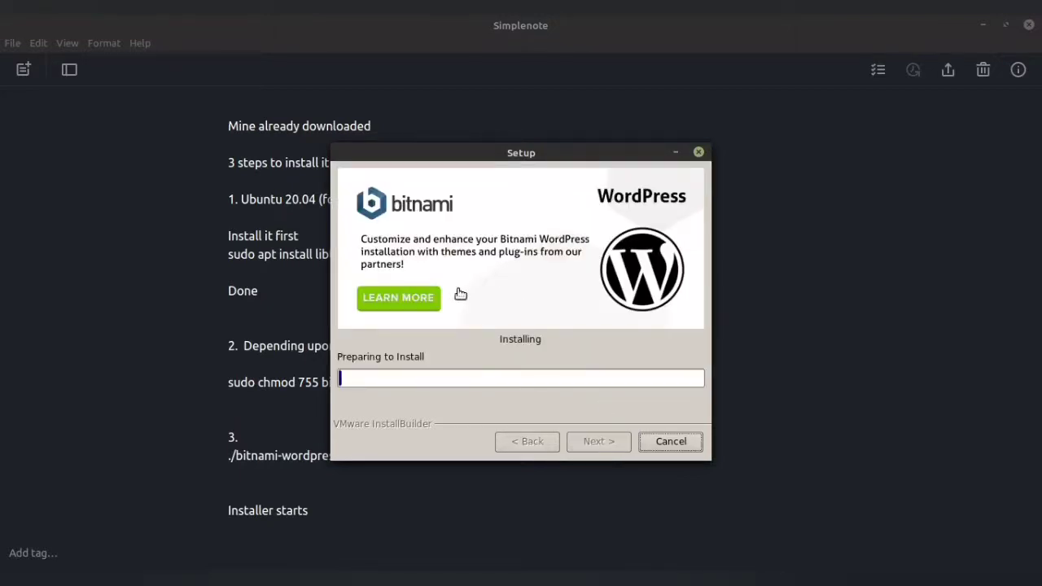
Add the note lines 'it will get installed.' and 'Give the name, password according to your convenience.'.
left_click(351, 529)
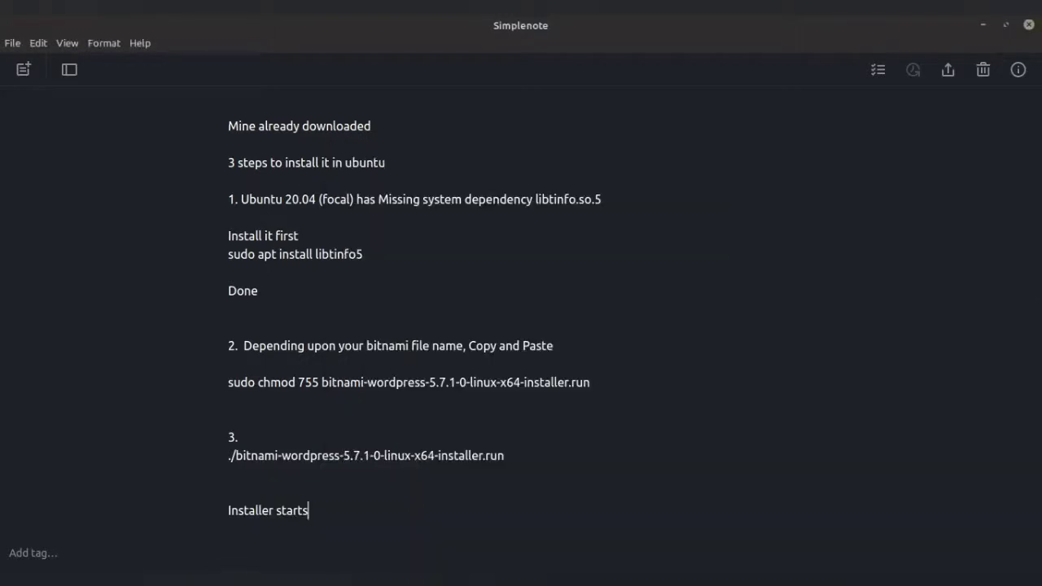
key("Return")
key("Return")
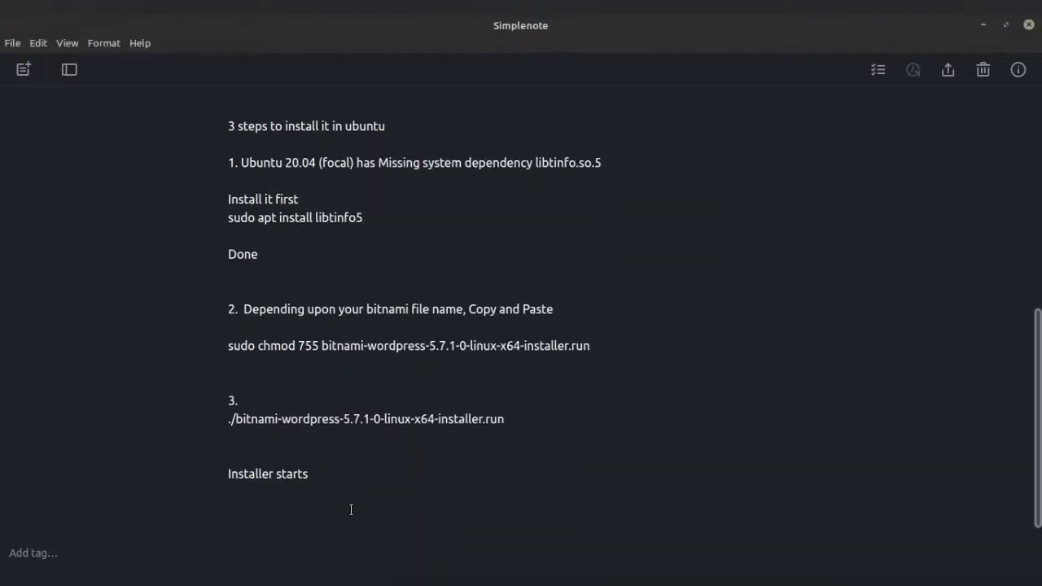
type("it will get installe")
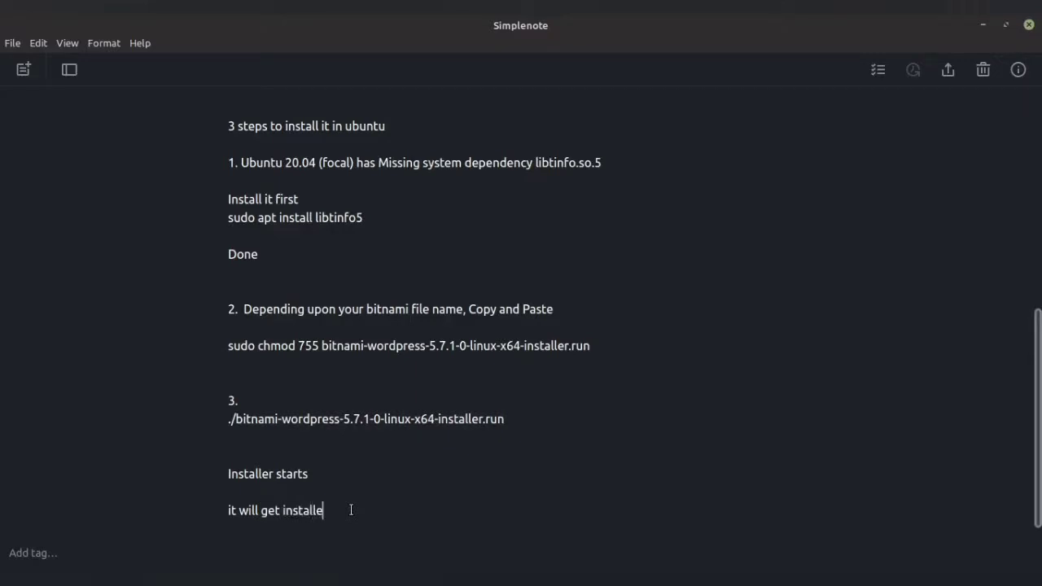
type("d.")
key("Return")
key("Return")
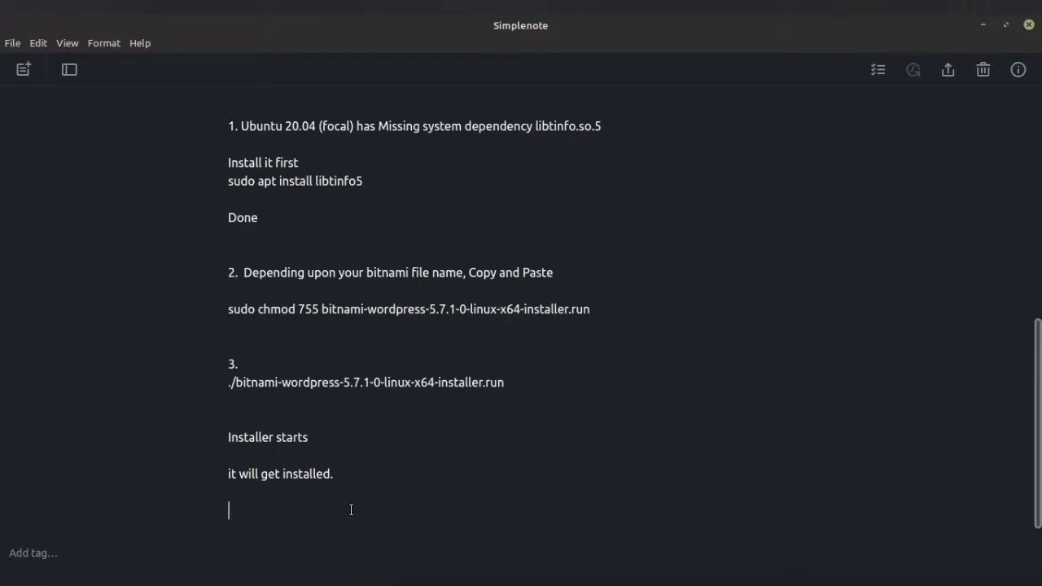
type("Give the name, pass")
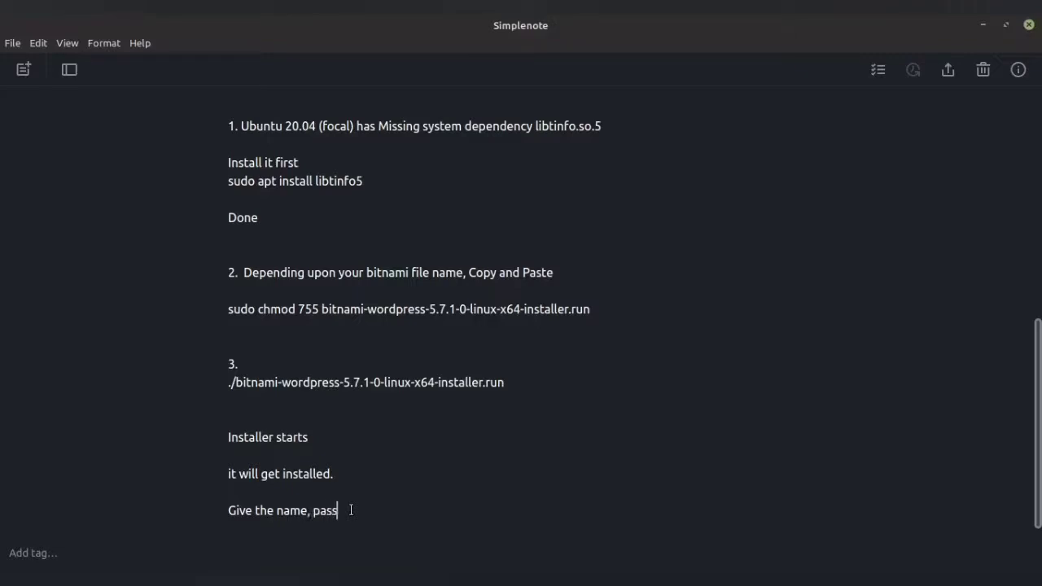
type("word according to your cin")
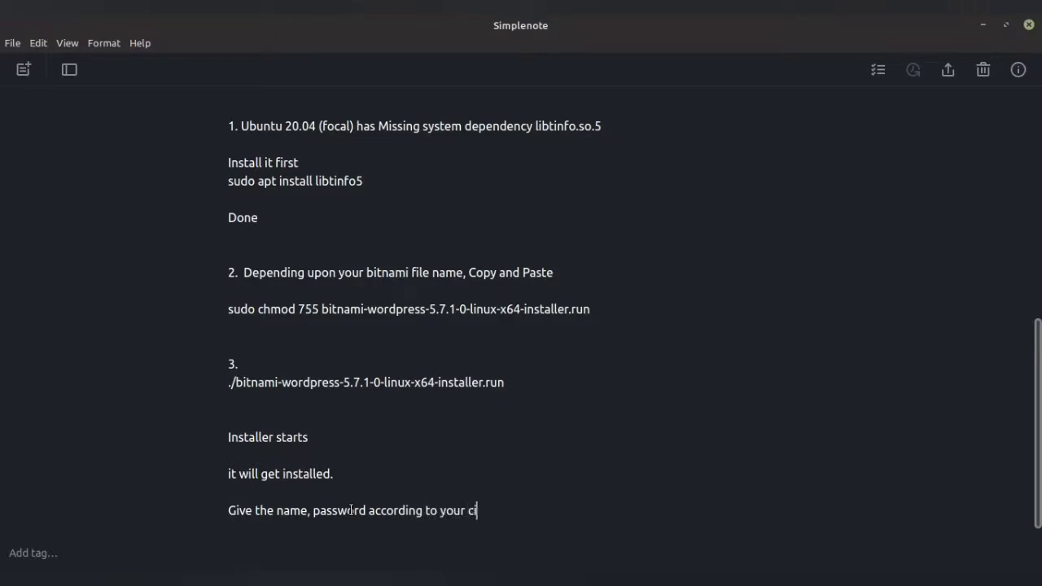
key("BackSpace")
key("BackSpace")
key("BackSpace")
type("convenience.")
Add 'Its will install locally in your pc.' and check on the installer's progress.
key("Return")
key("Return")
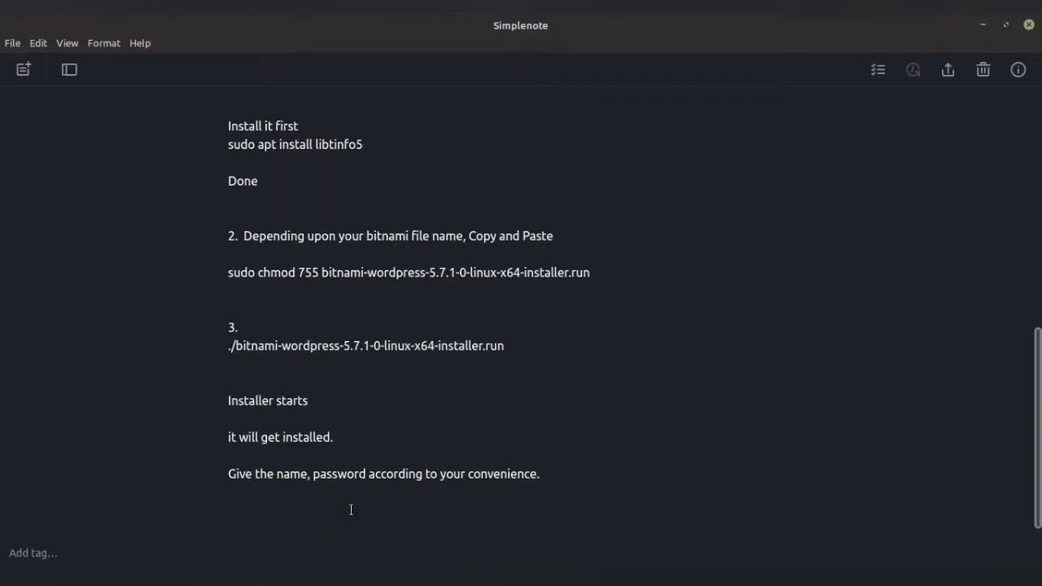
type("Its for")
key("BackSpace")
key("BackSpace")
key("BackSpace")
type("will install")
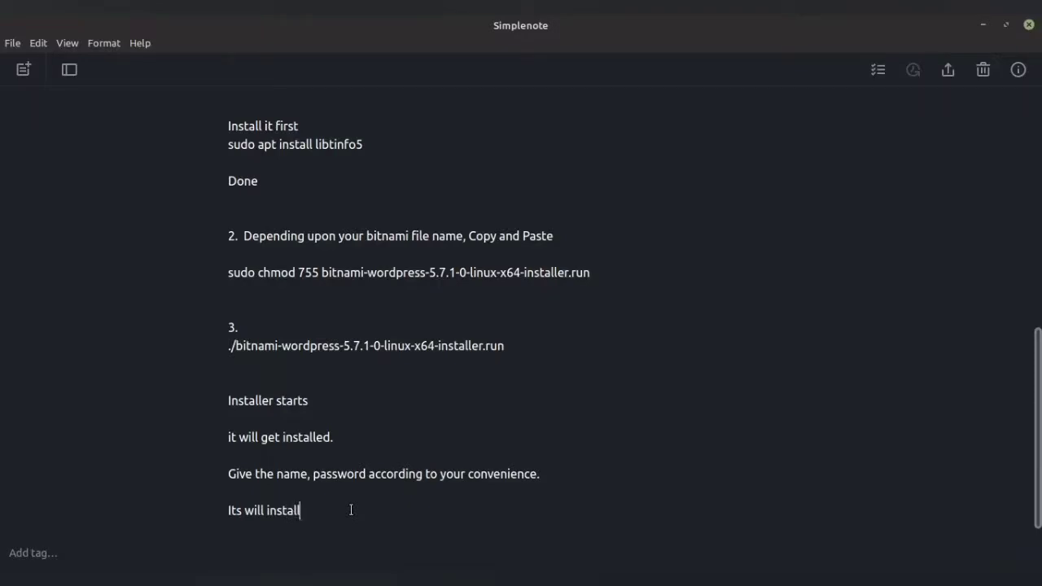
type(" locally in your pc.")
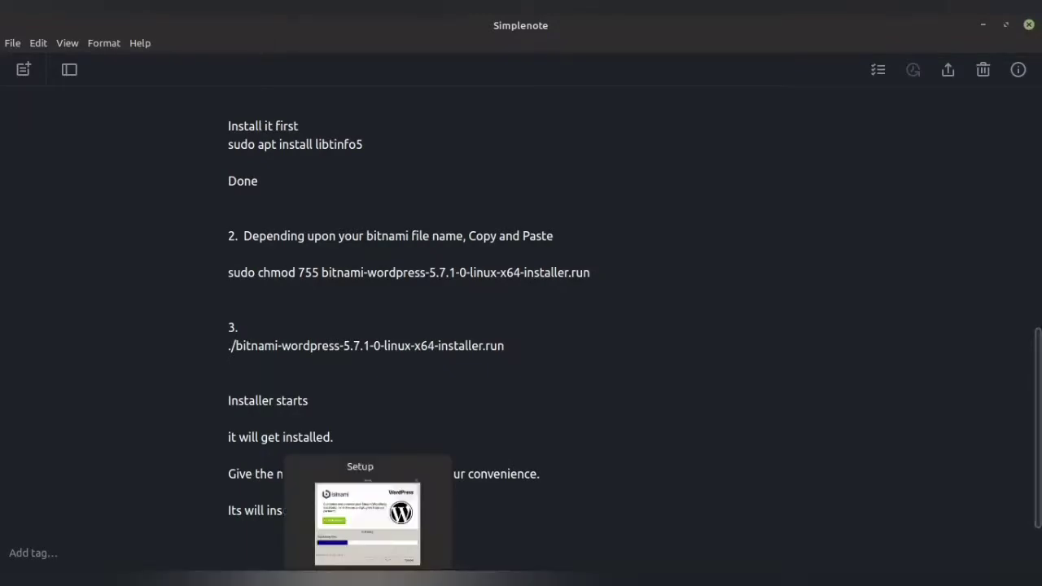
left_click(367, 579)
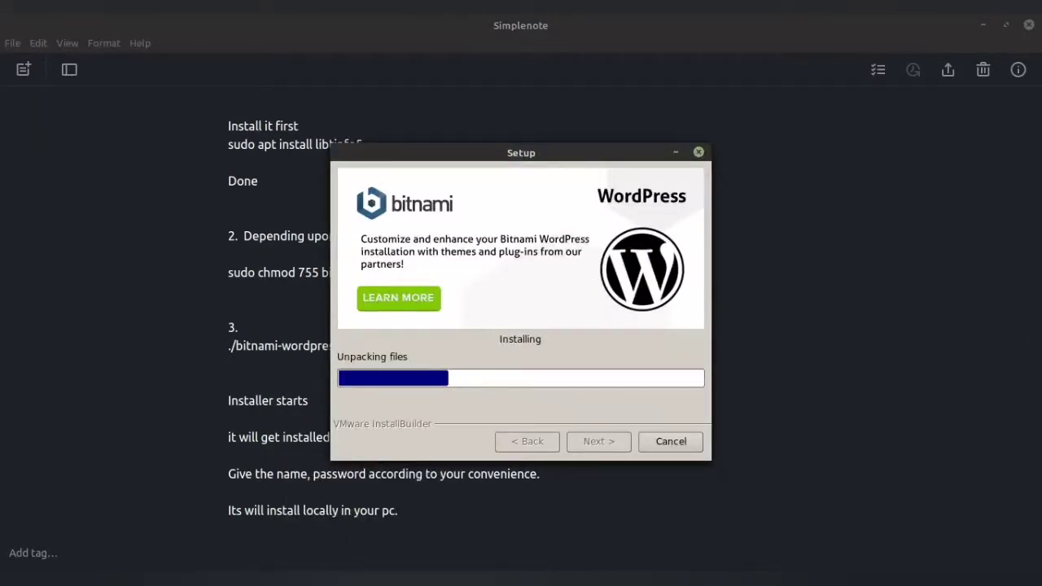
left_click(438, 512)
Continue the last note line with 'the installation will take son', fixing the typo.
type("the in")
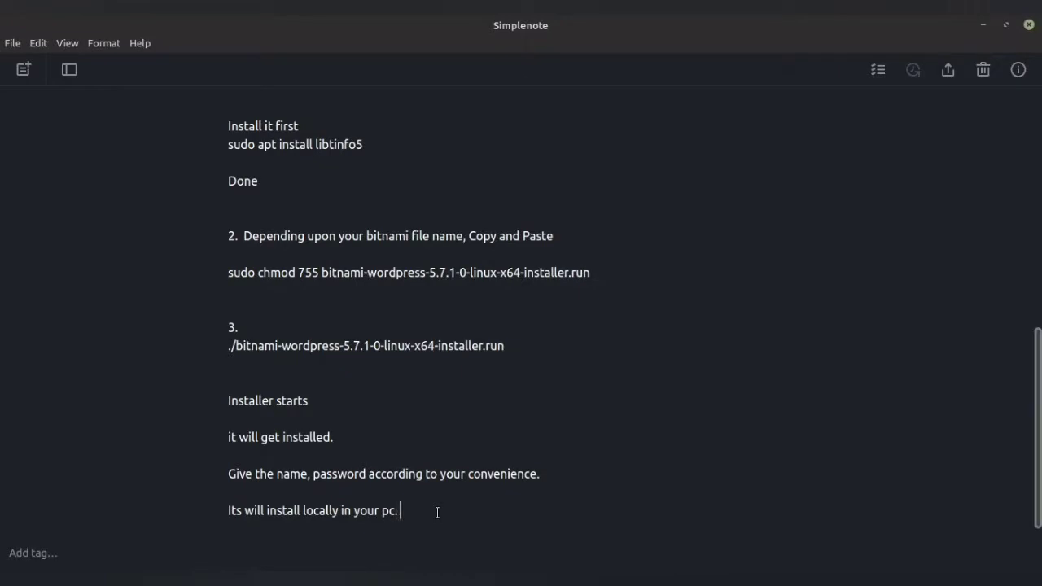
type("stallation will take sone")
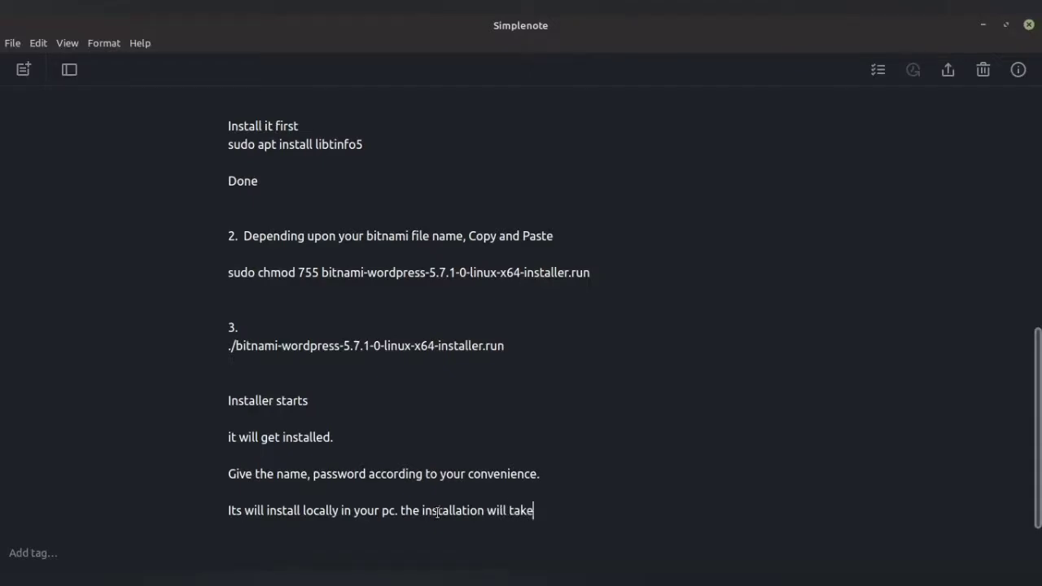
key("BackSpace")
key("BackSpace")
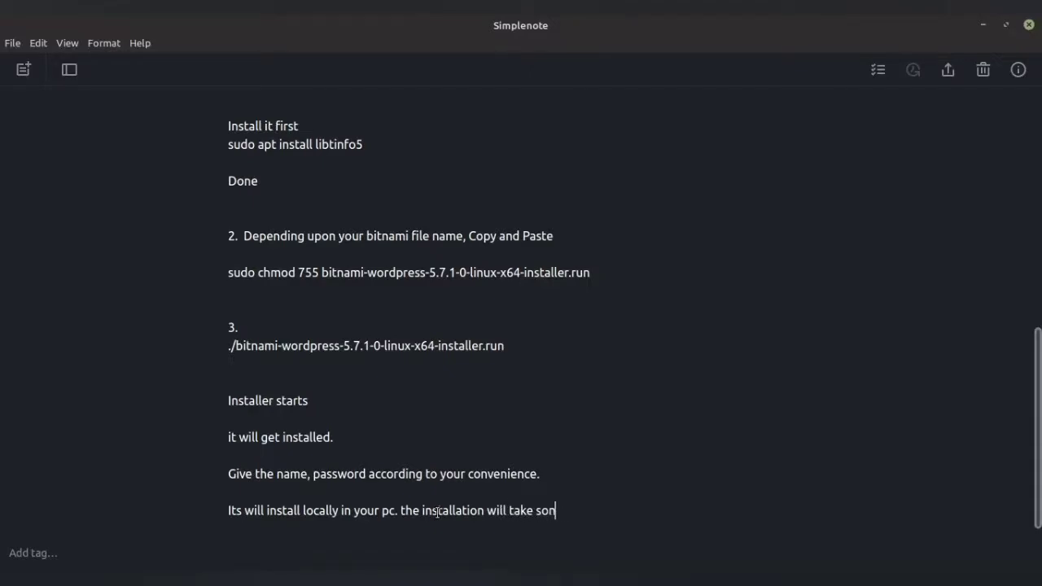
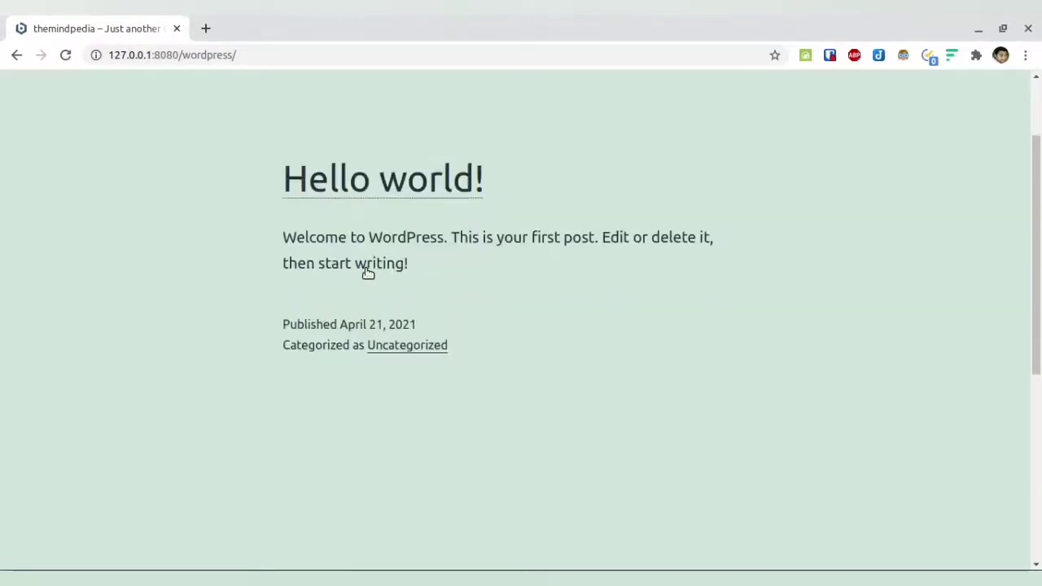
Scroll back to the top of the local site's home page and place the cursor at the end of its URL.
scroll(342, 235, "up", 6)
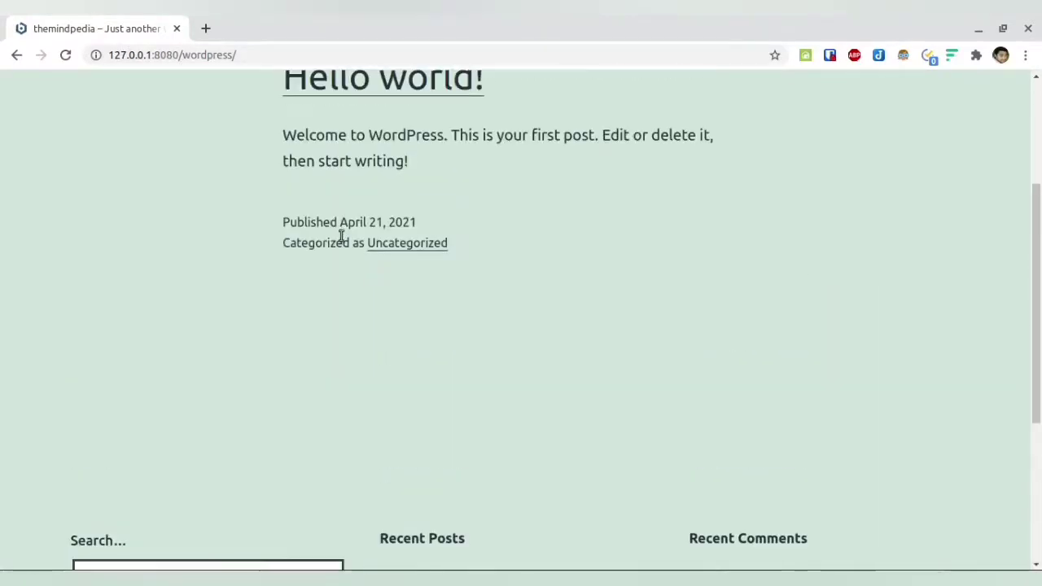
left_click(273, 55)
left_click(274, 55)
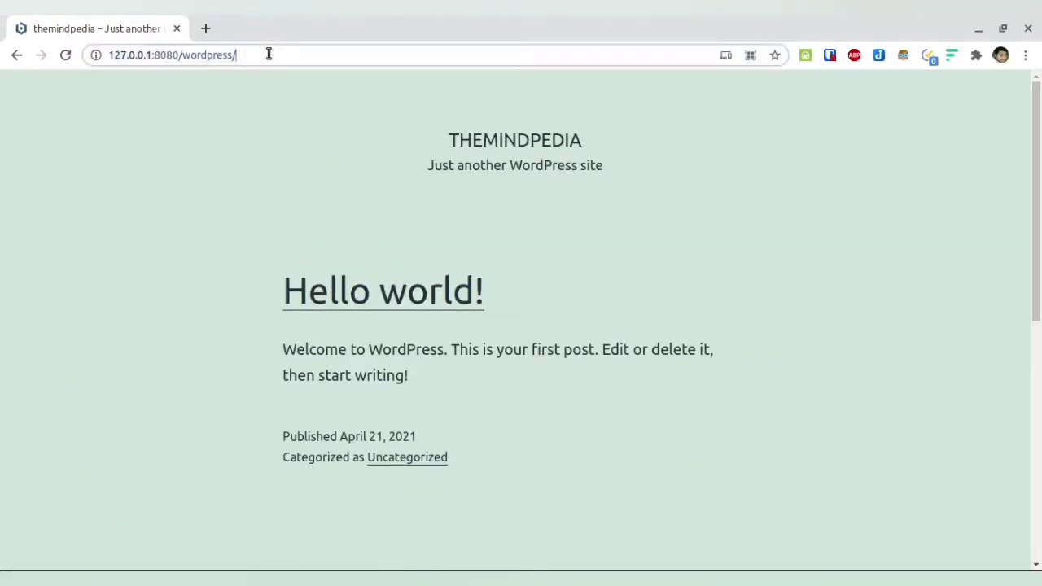
Go to the wp-admin login page and enter the admin username and password.
type("wp-admin")
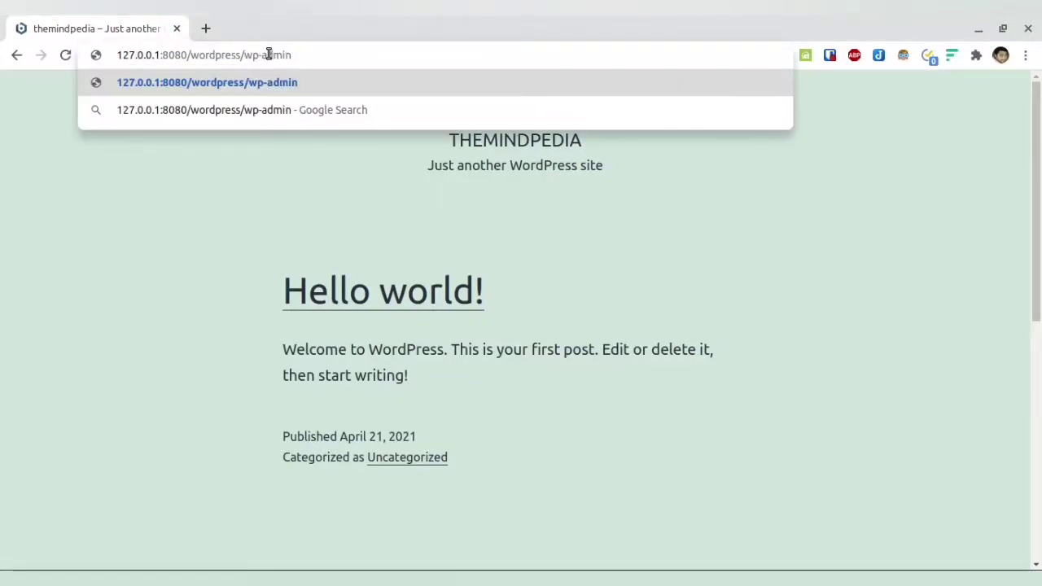
key("Return")
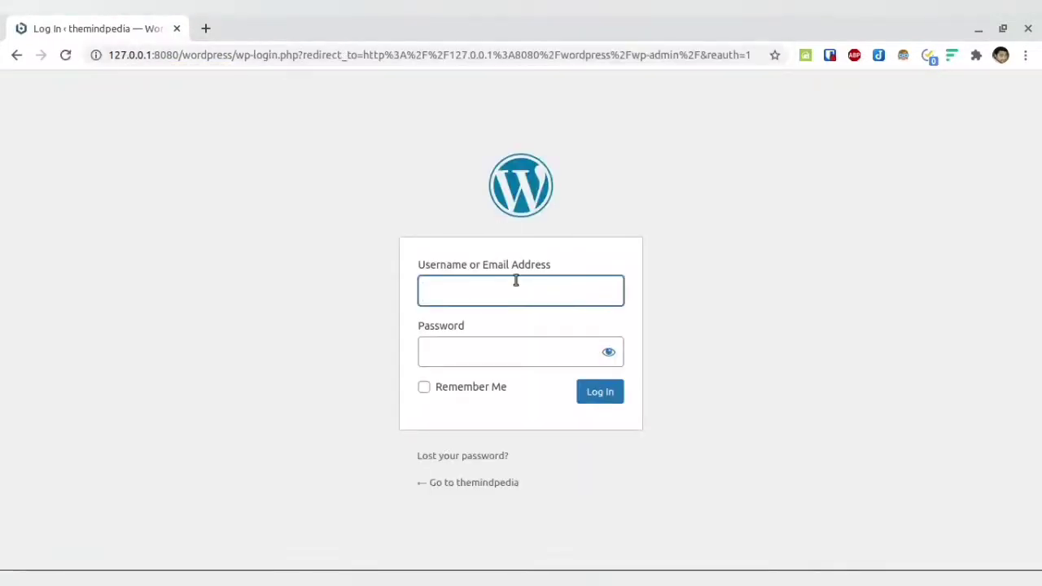
left_click(473, 291)
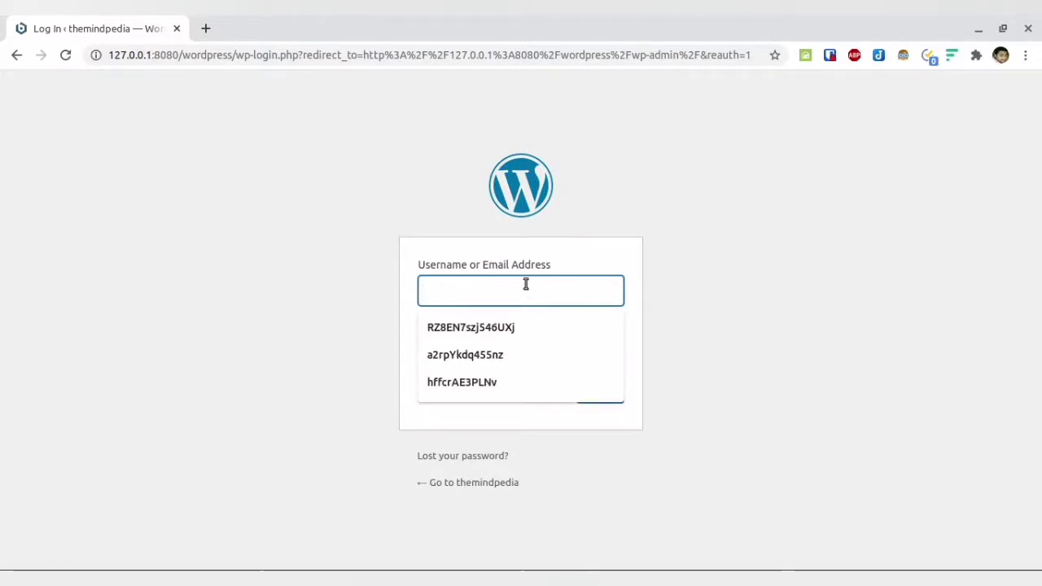
type("mou")
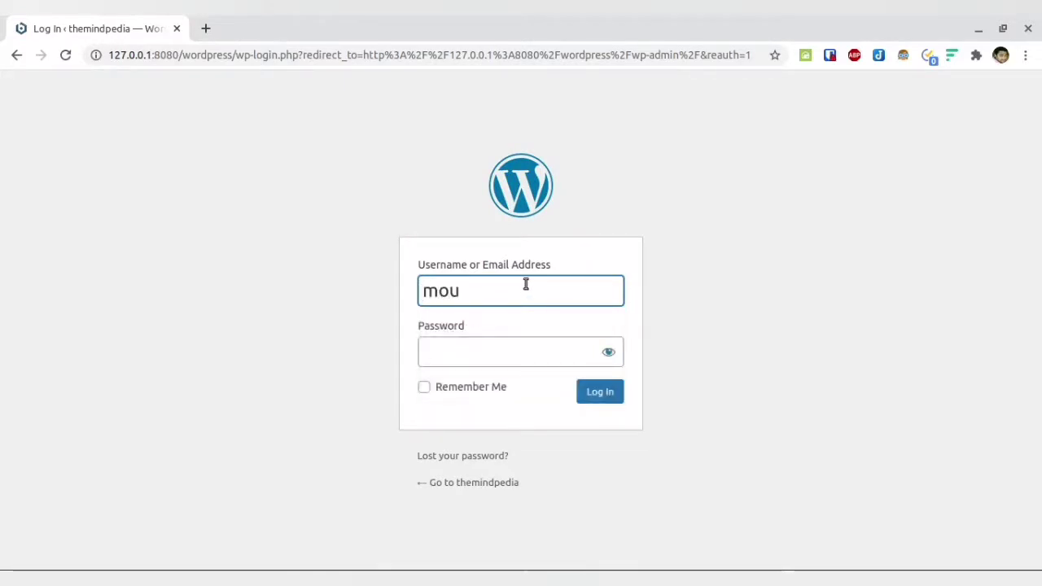
type("sam")
key("Tab")
type("•••••")
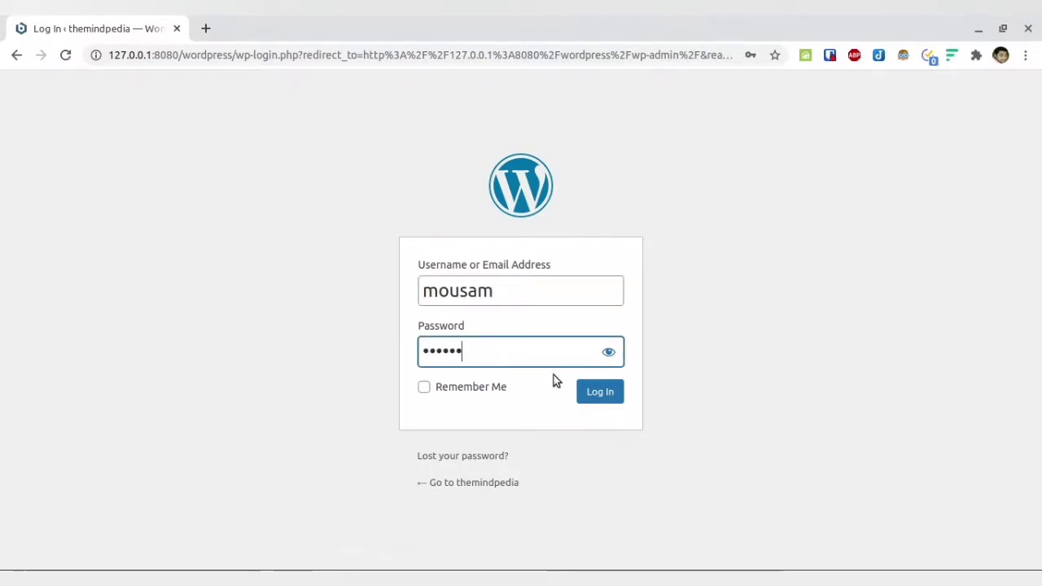
Log in with Remember Me ticked, decline saving the password, and return to Simplenote.
left_click(465, 386)
left_click(594, 392)
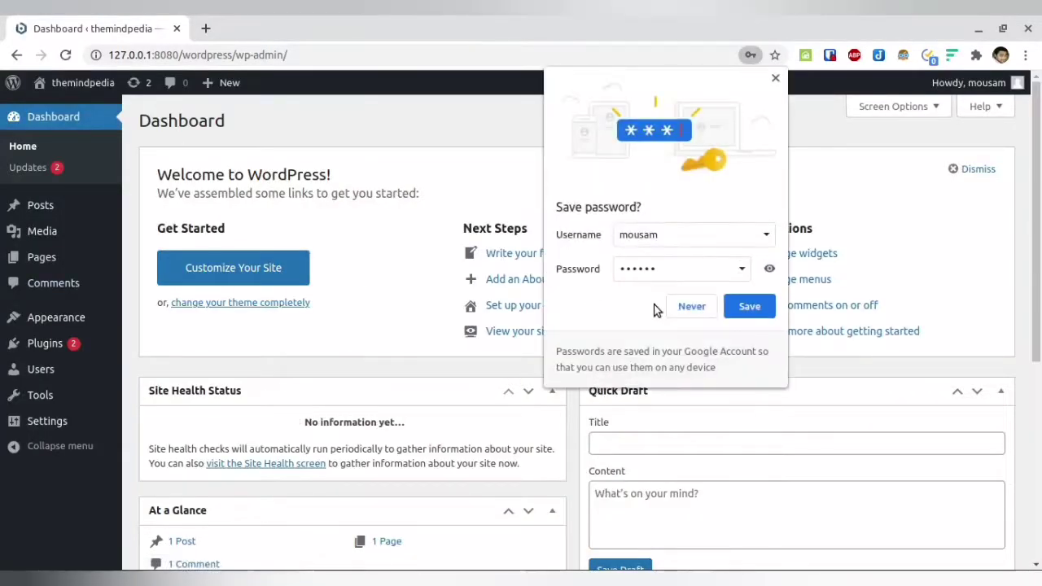
left_click(691, 310)
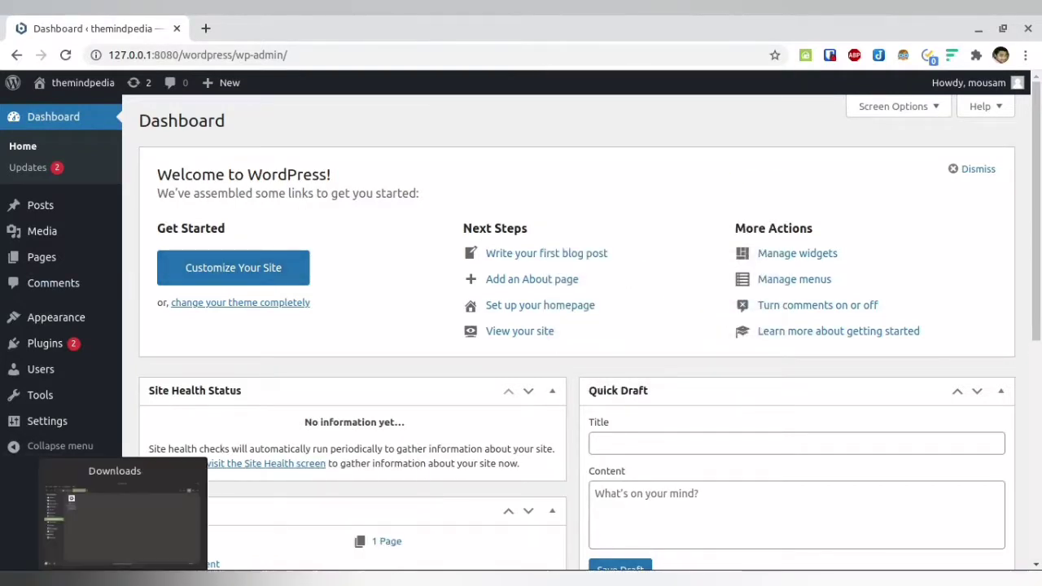
key("alt+Tab")
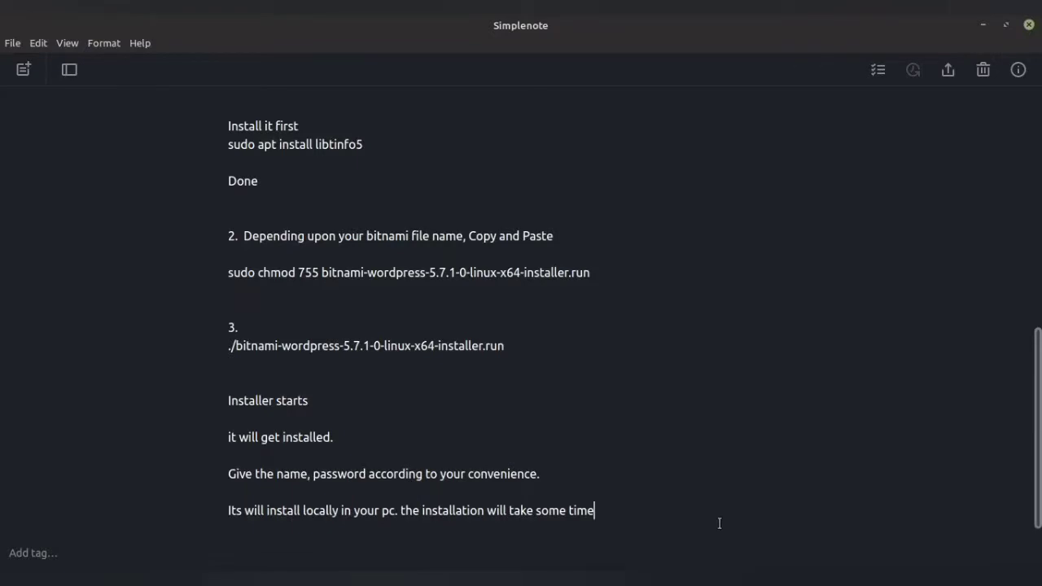
Add the note line 'see it got installed locally. you can see the dashboard', then check Posts and Plugins.
key("Return")
key("Return")
key("Return")
type("see it got in")
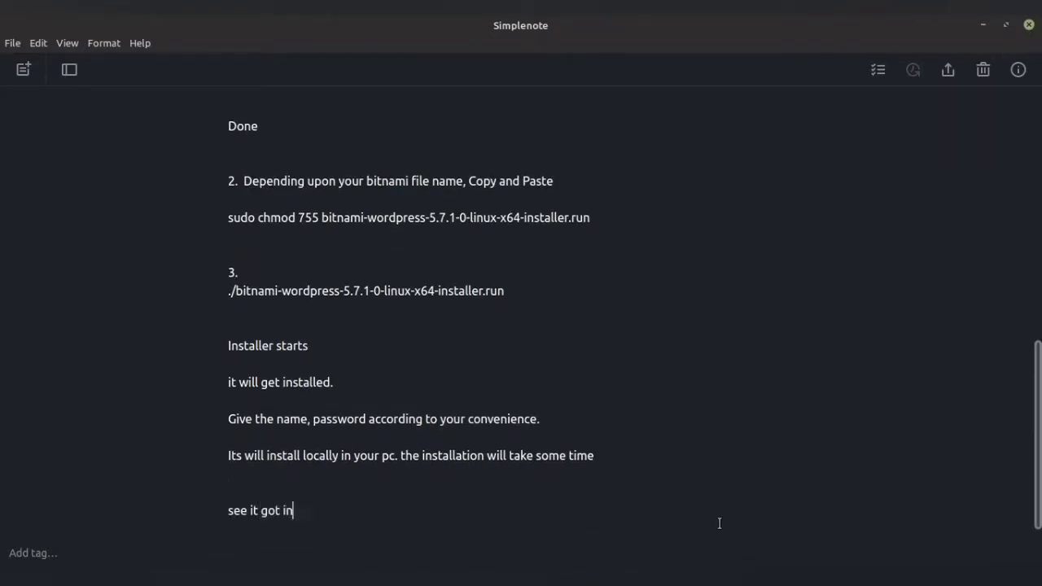
type("stalled locally. you can see the")
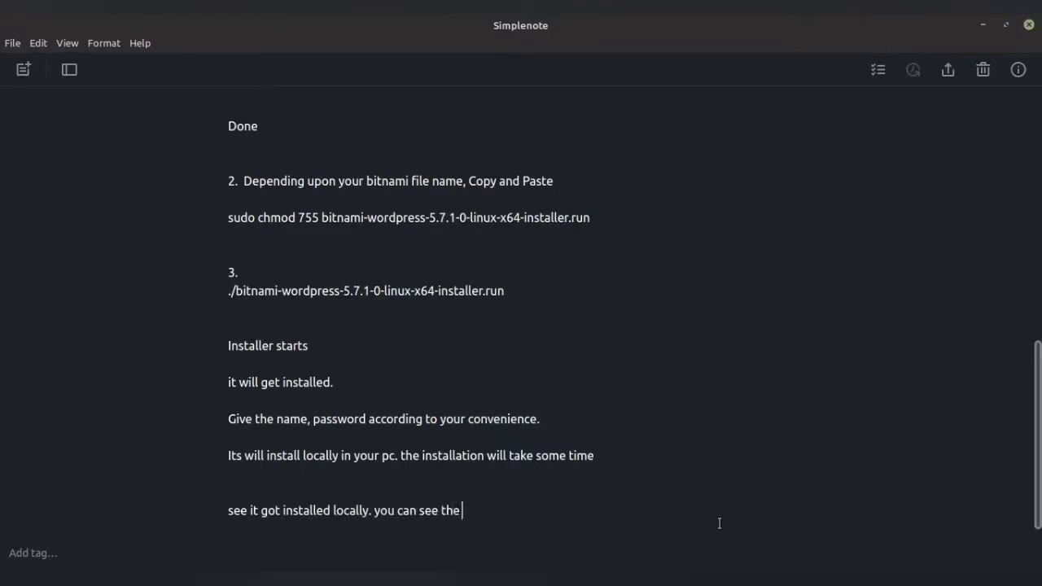
type(" dashboard")
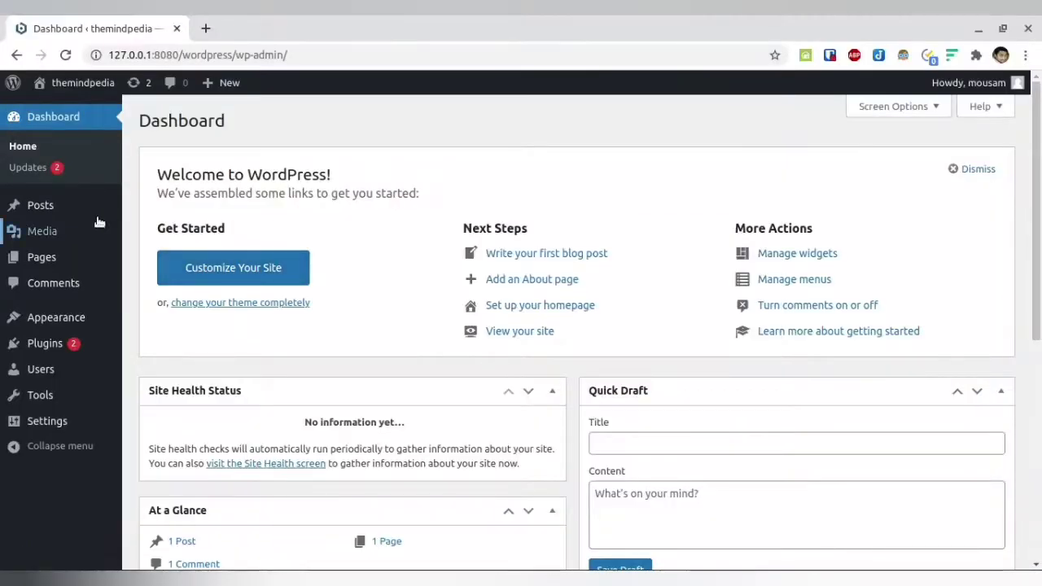
left_click(81, 207)
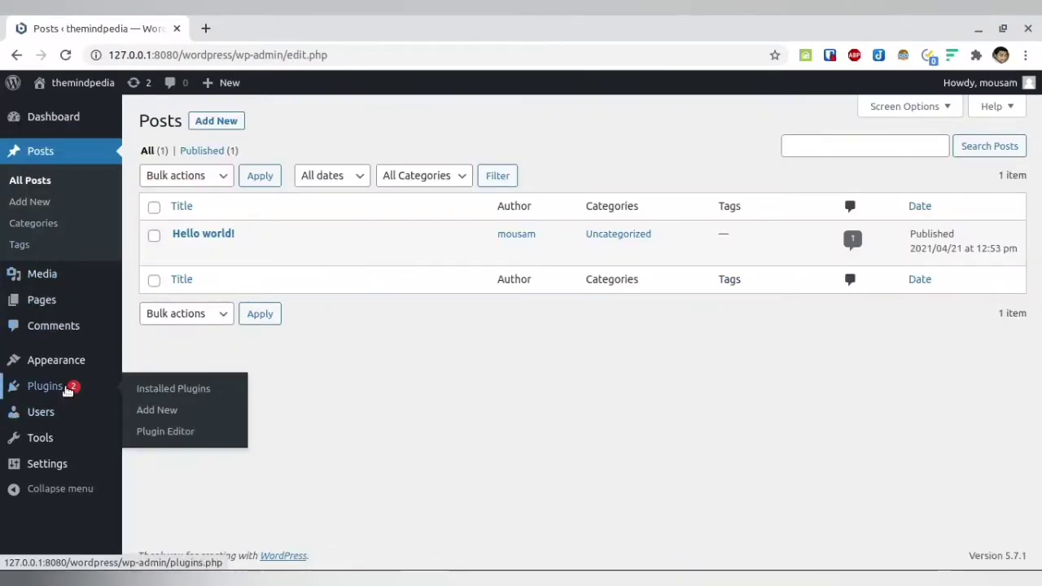
left_click(65, 387)
scroll(223, 319, "down", 2)
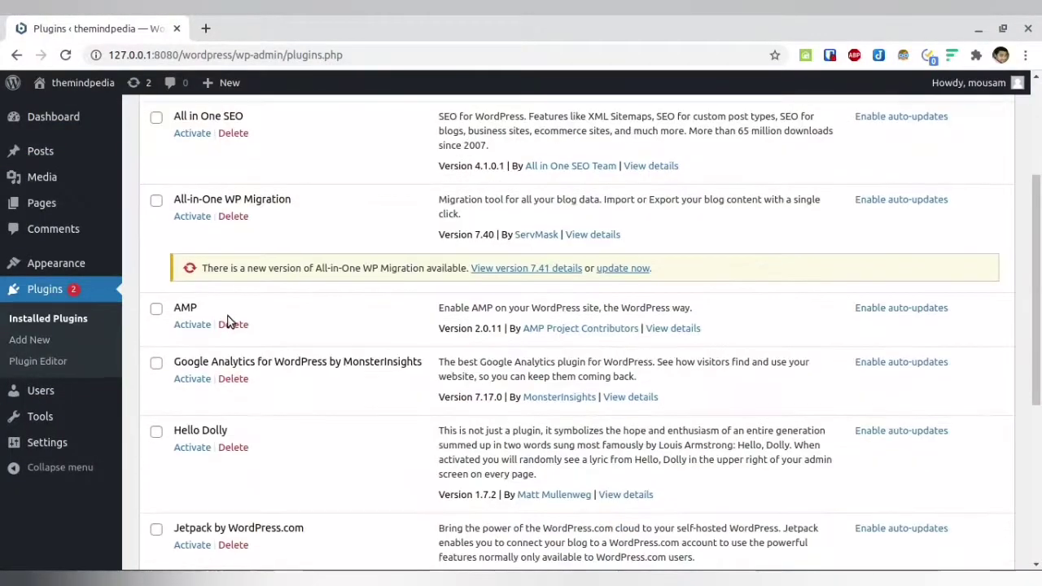
scroll(228, 323, "up", 2)
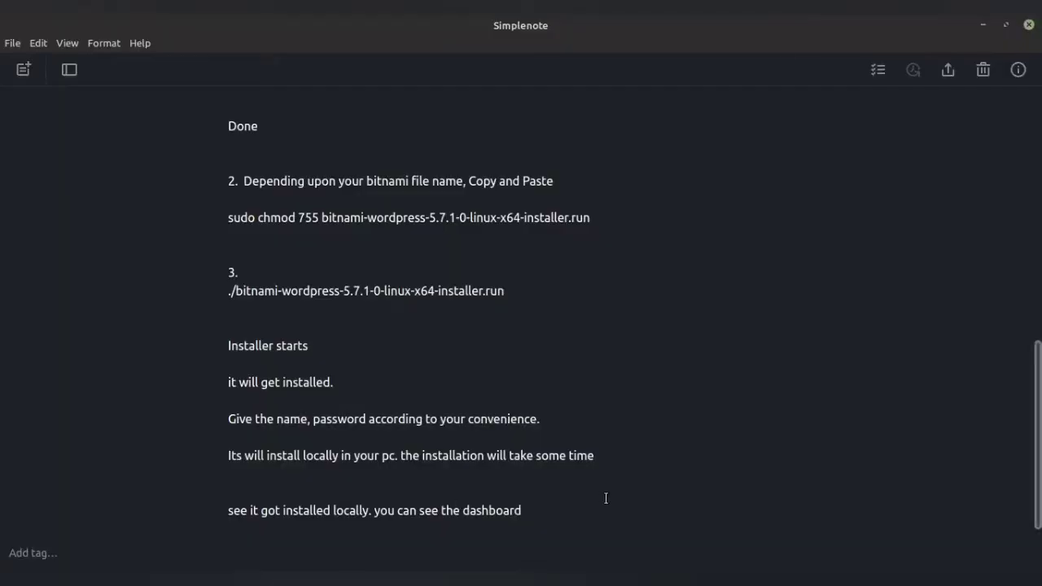
Begin the closing line 'Thank you for watching' at the end of the note.
scroll(605, 498, "down", 1)
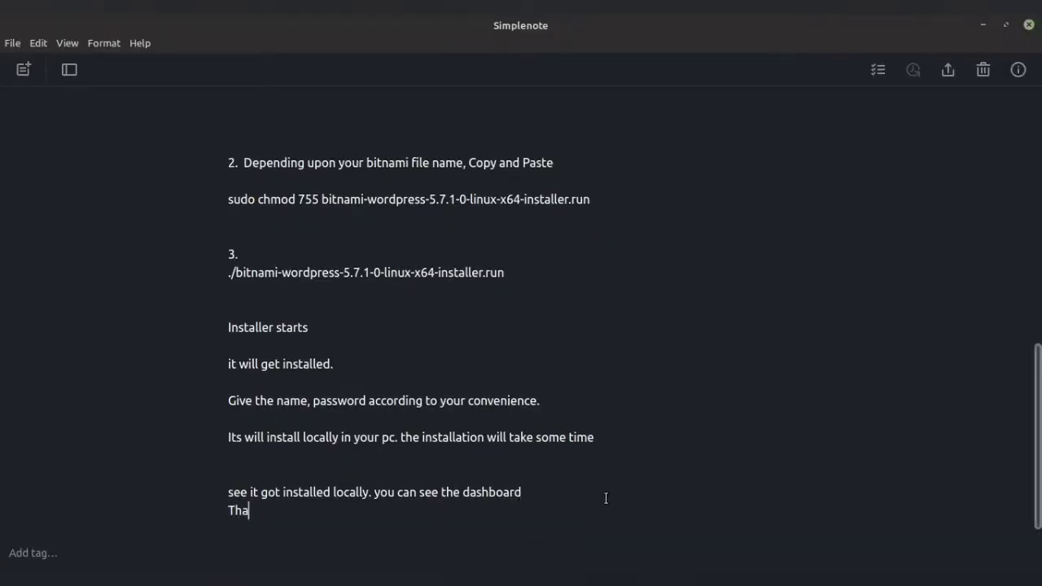
type("ou for watching")
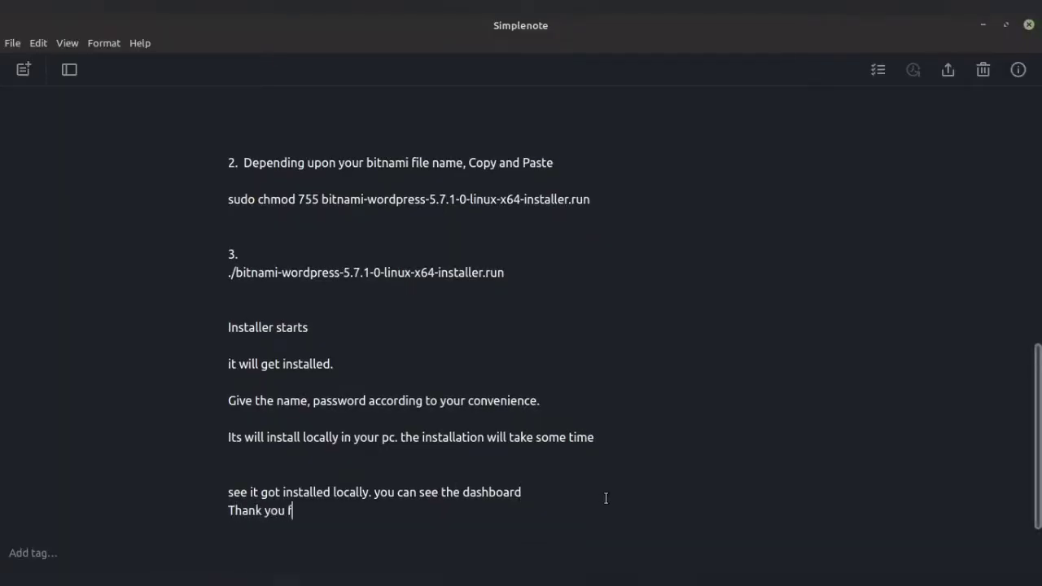